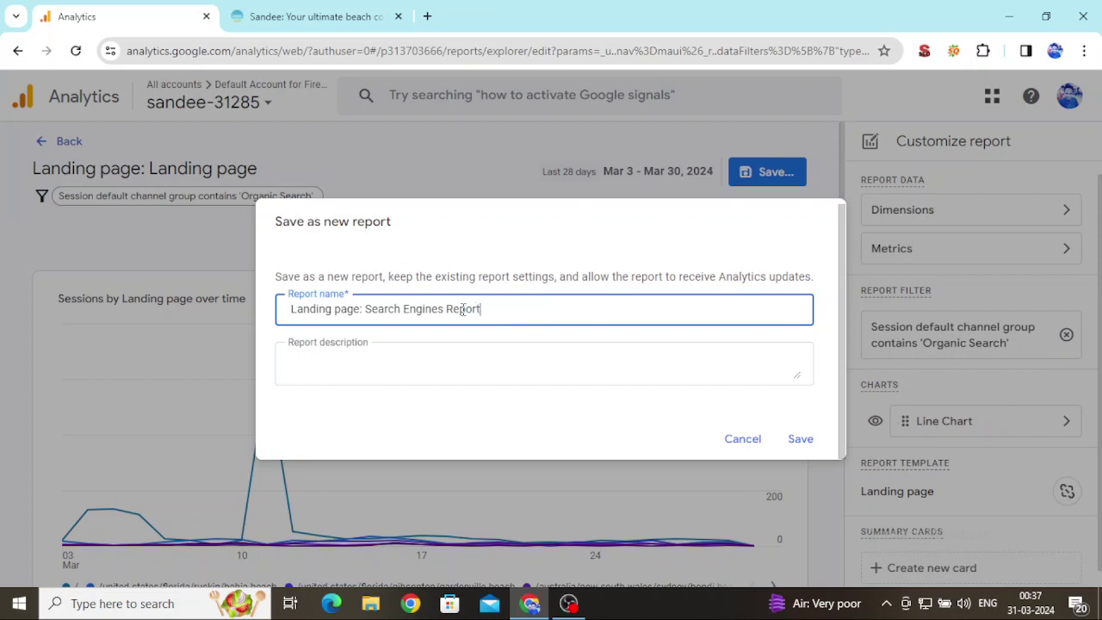
Step: Save the customized report as a new report named "Landing page: Search Engines Report" and leave the report editor
{"action": "left_click", "coordinate": [800, 441]}
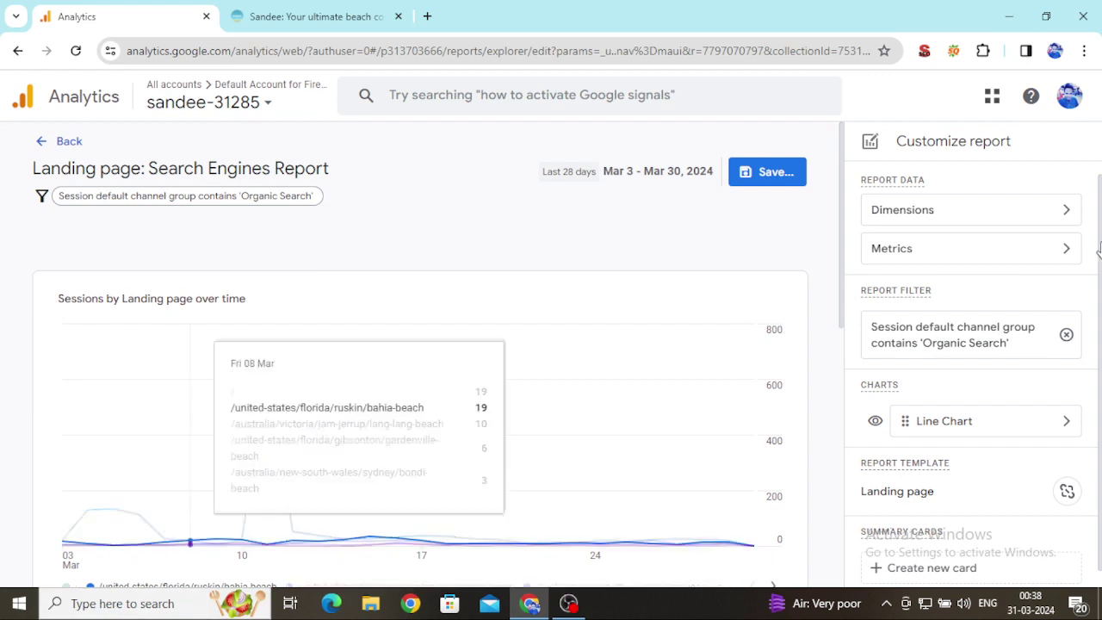
{"action": "scroll", "coordinate": [1100, 308], "scroll_direction": "down", "scroll_amount": 1}
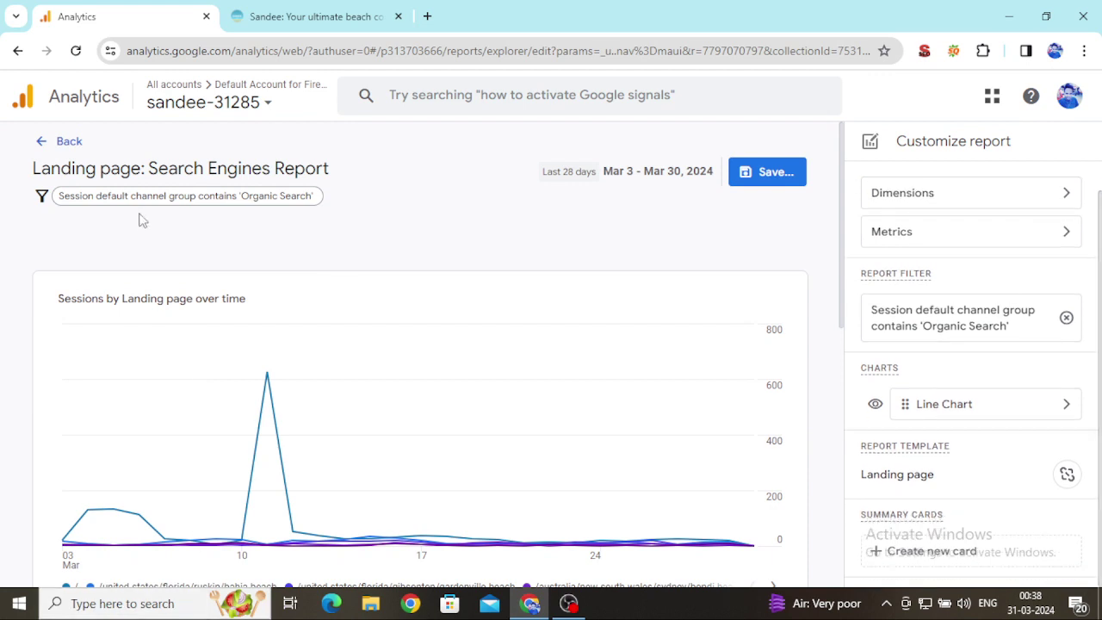
{"action": "left_click", "coordinate": [56, 151]}
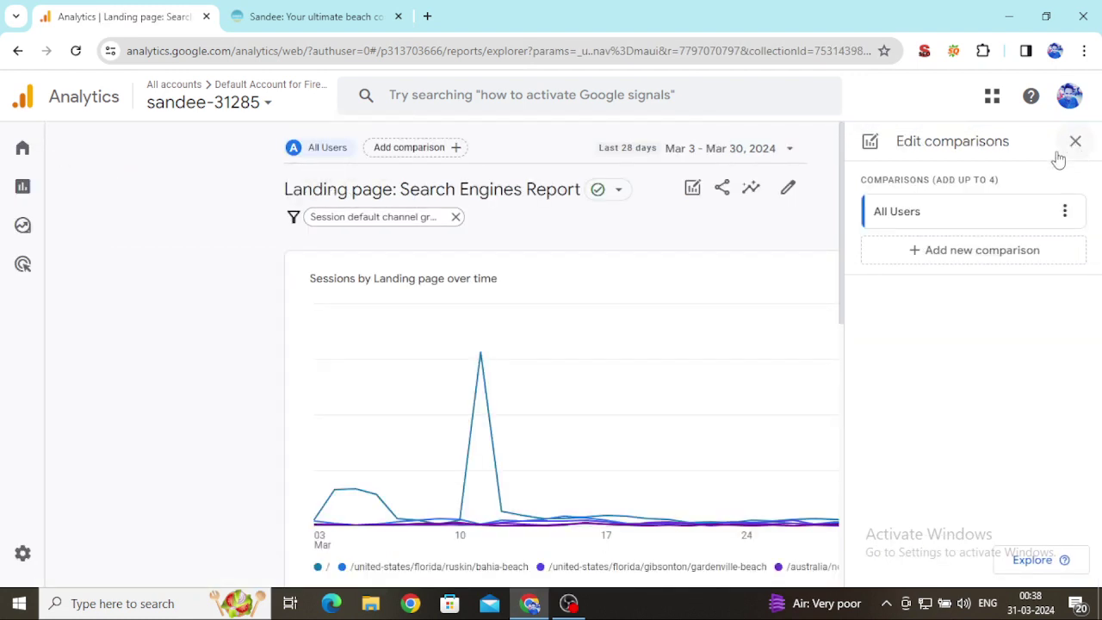
Step: Leave the landing page report and open the Library in the Reports section
{"action": "left_click", "coordinate": [36, 155]}
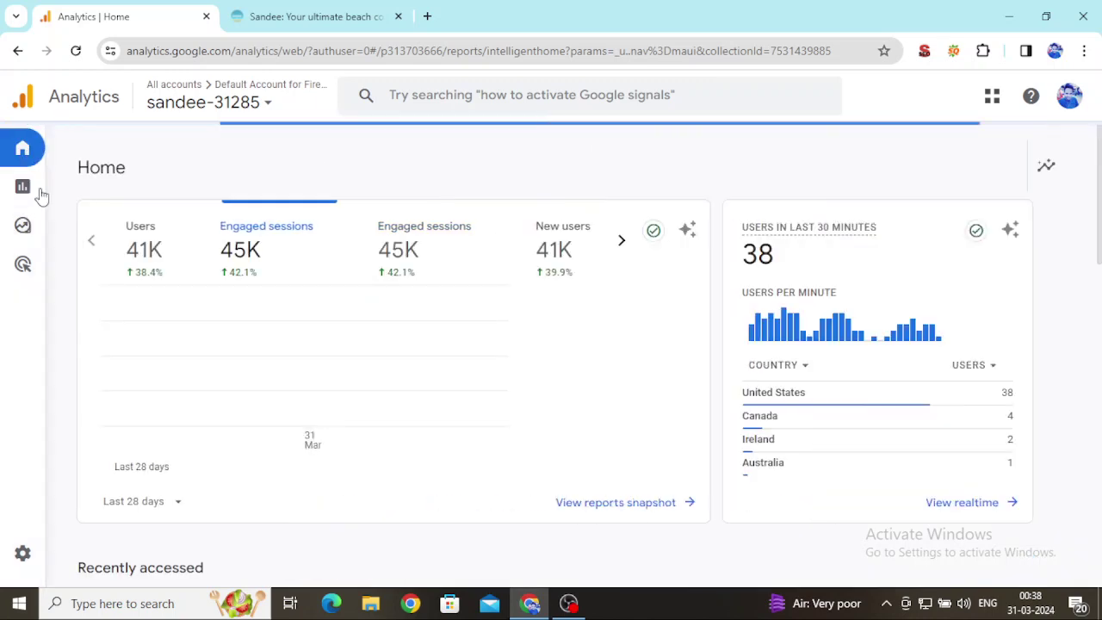
{"action": "mouse_move", "coordinate": [36, 189]}
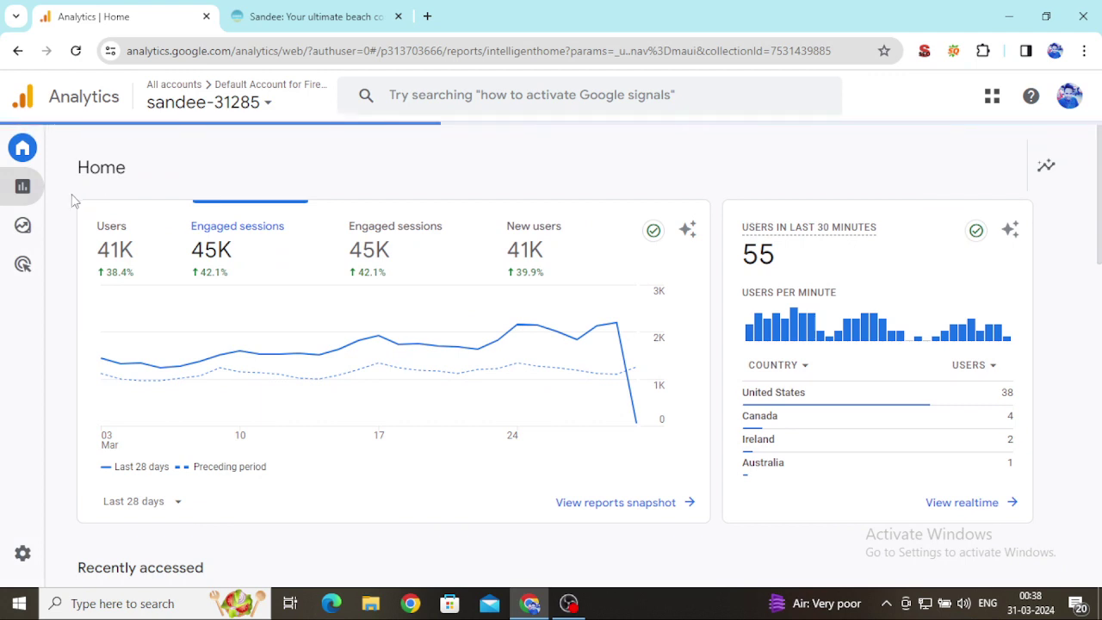
{"action": "left_click", "coordinate": [66, 190]}
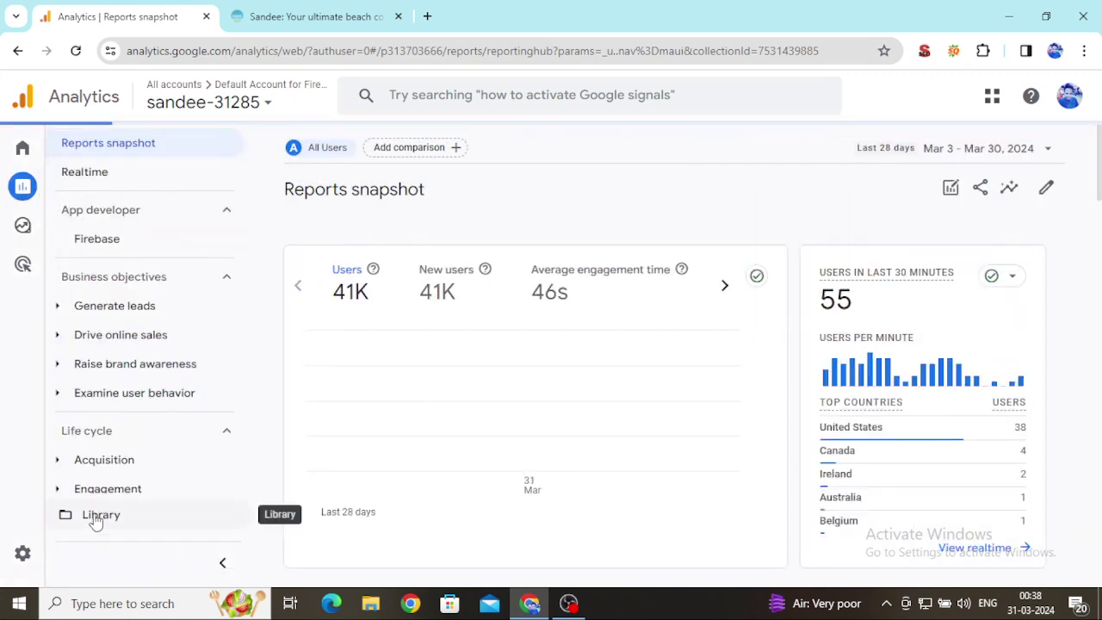
{"action": "left_click", "coordinate": [96, 522]}
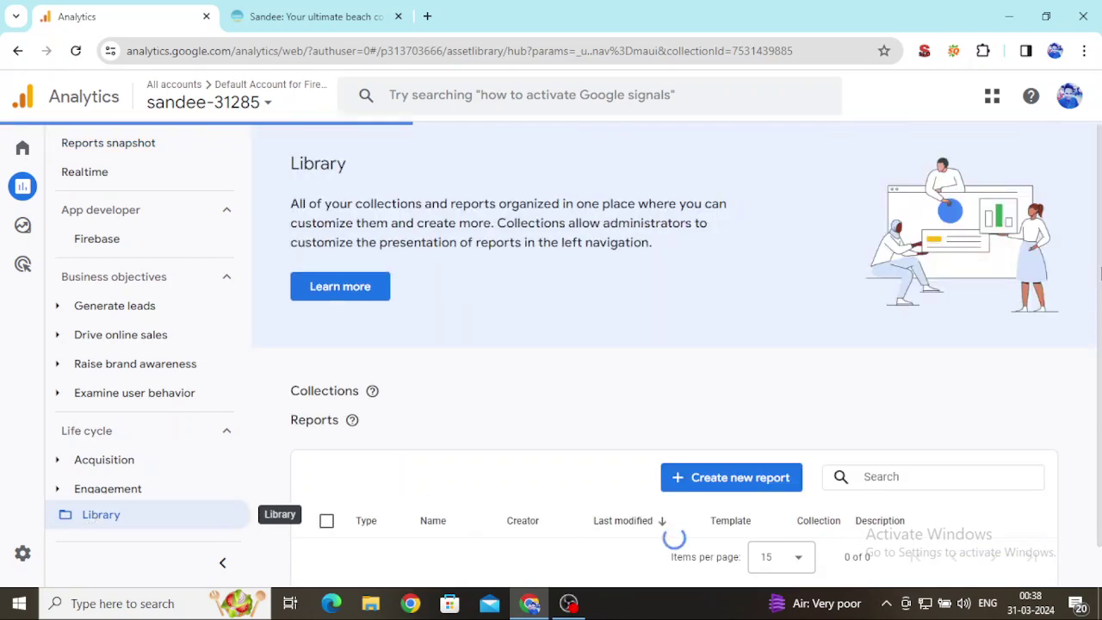
Step: Look through the Library's saved reports and its existing collections
{"action": "scroll", "coordinate": [1101, 274], "scroll_direction": "down", "scroll_amount": 5}
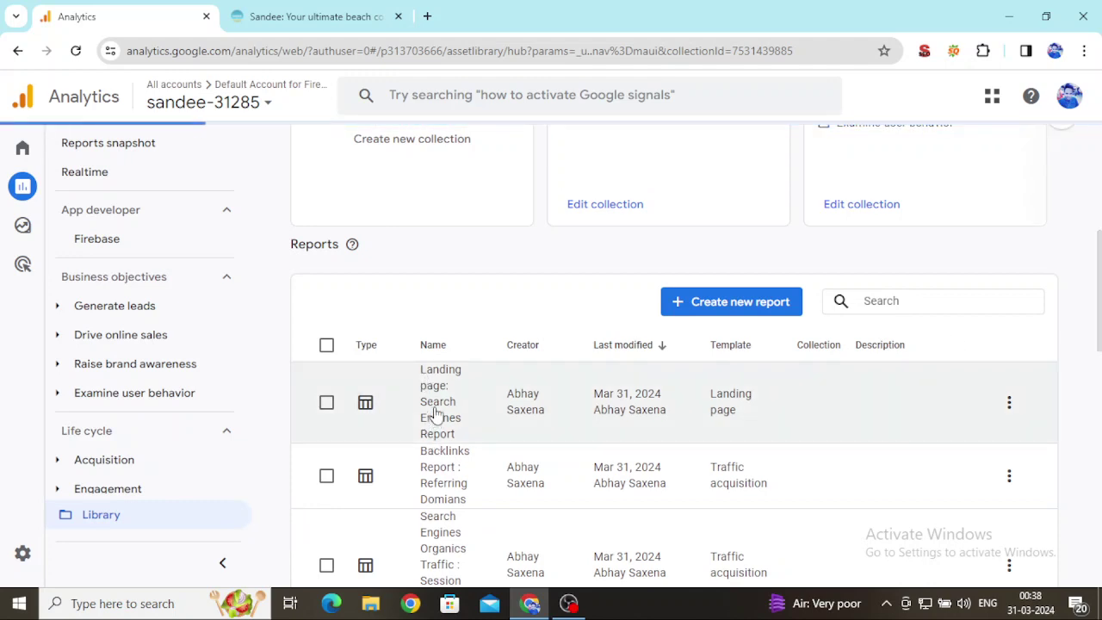
{"action": "scroll", "coordinate": [436, 414], "scroll_direction": "down", "scroll_amount": 2}
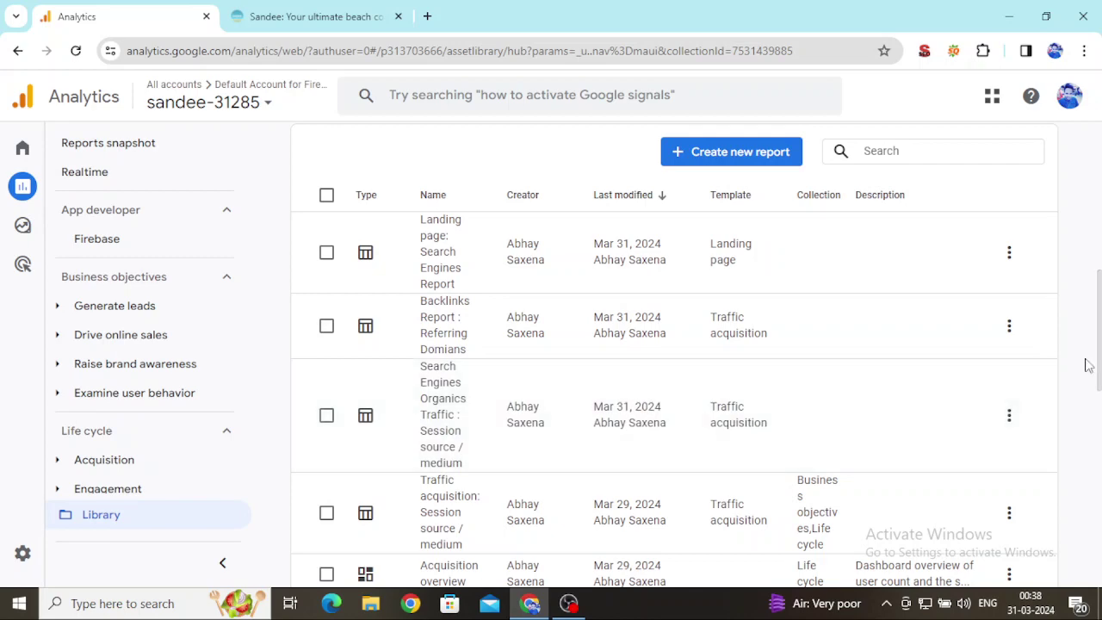
{"action": "left_click_drag", "start_coordinate": [1099, 385], "coordinate": [1100, 297]}
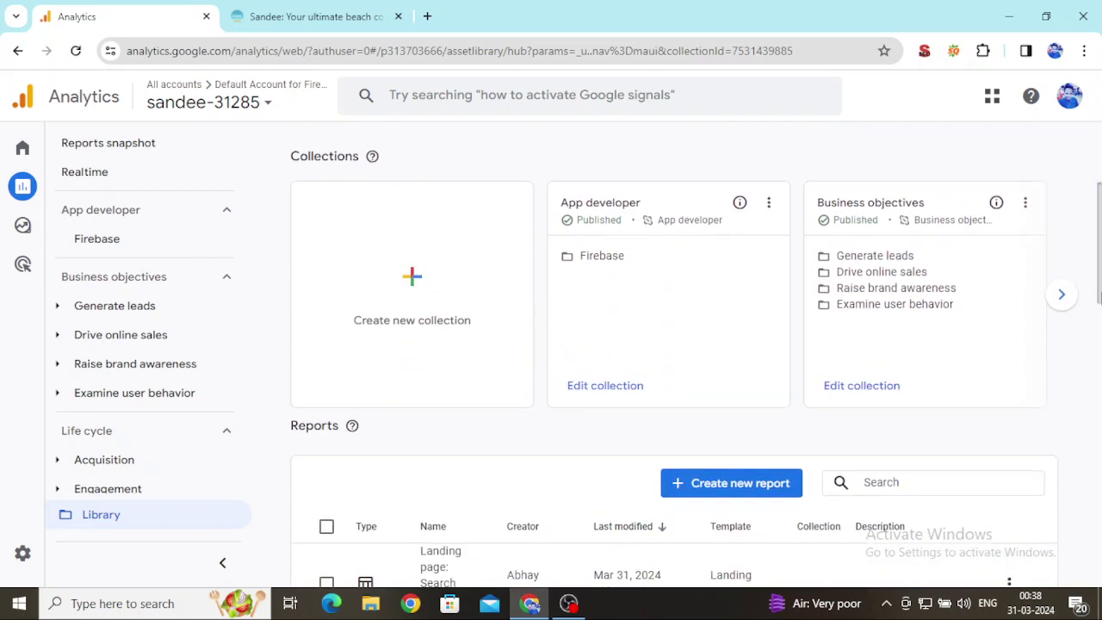
{"action": "left_click", "coordinate": [1062, 294]}
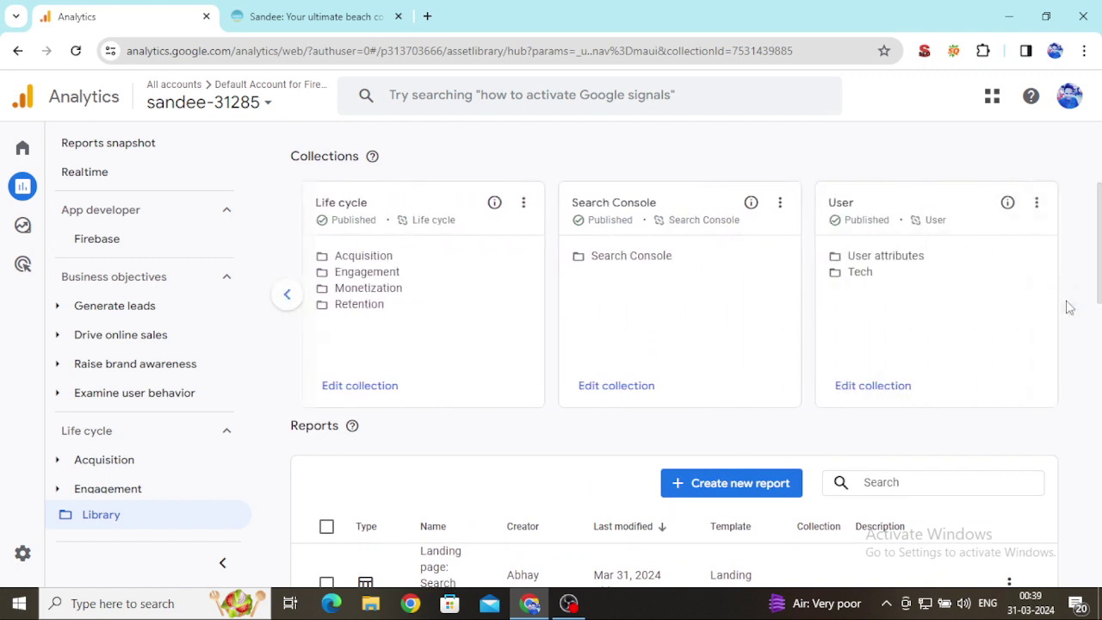
{"action": "left_click", "coordinate": [287, 294]}
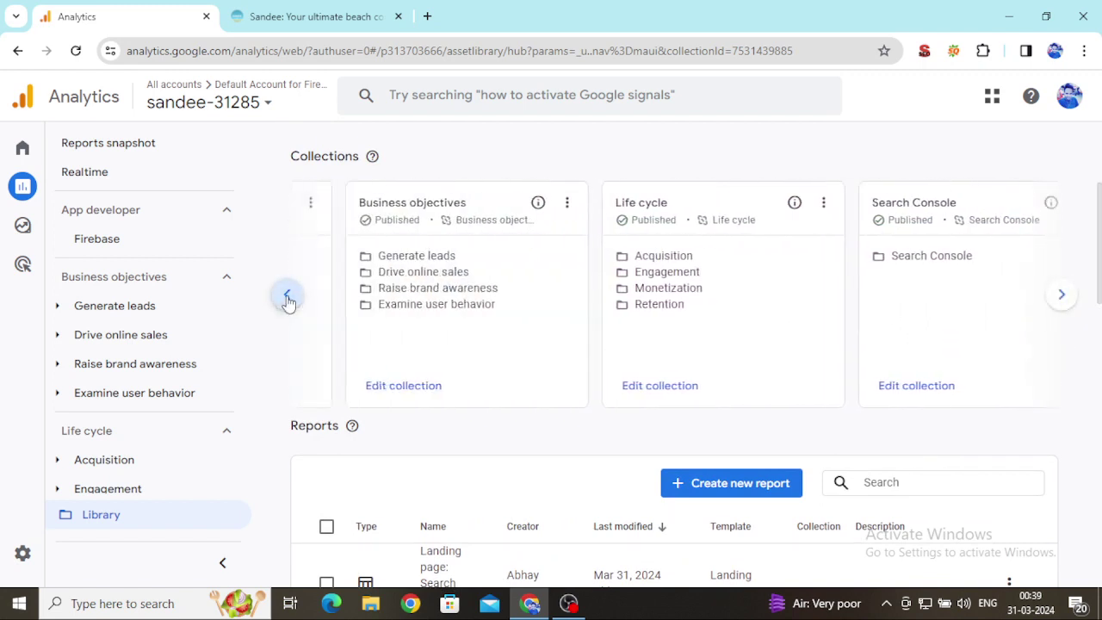
{"action": "double_click", "coordinate": [287, 294]}
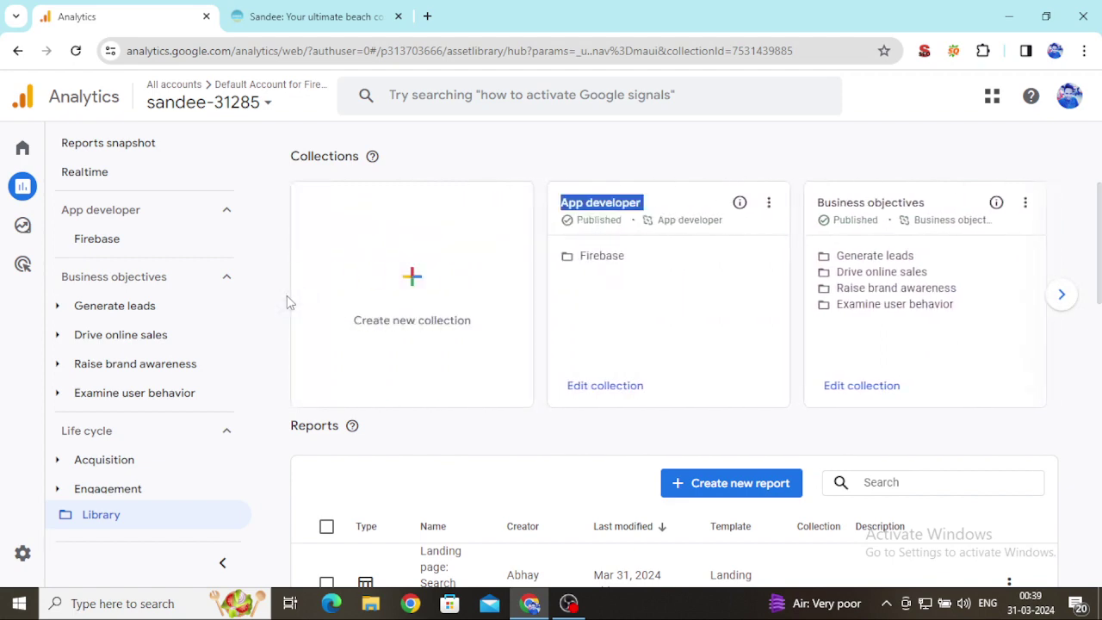
Step: Create a new blank collection and name it "SEO Reports"
{"action": "left_click", "coordinate": [420, 303]}
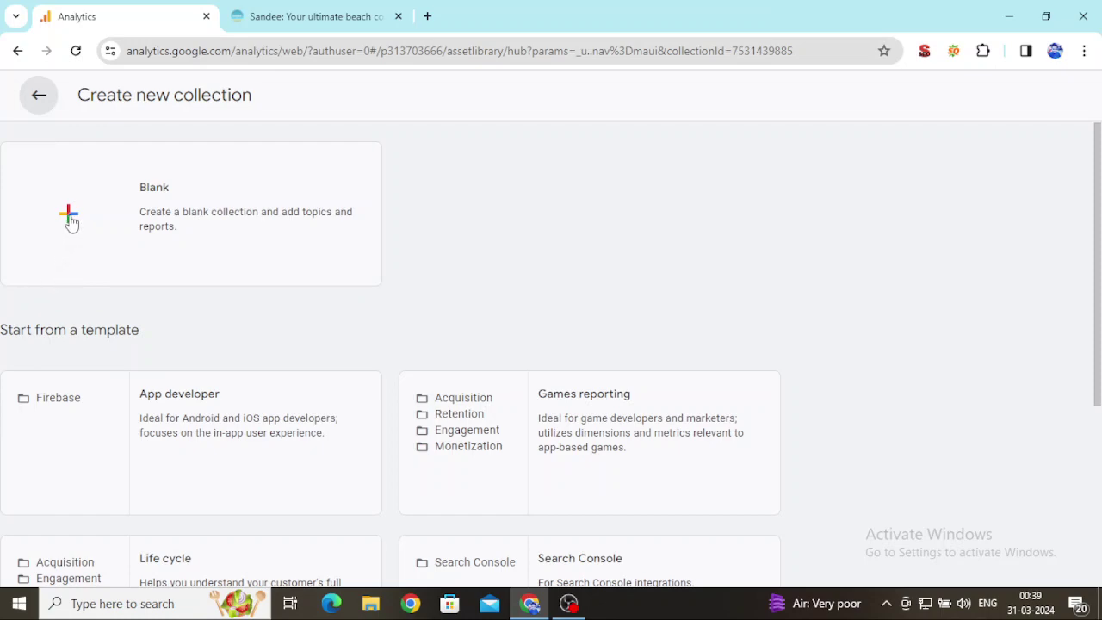
{"action": "key", "text": "Escape"}
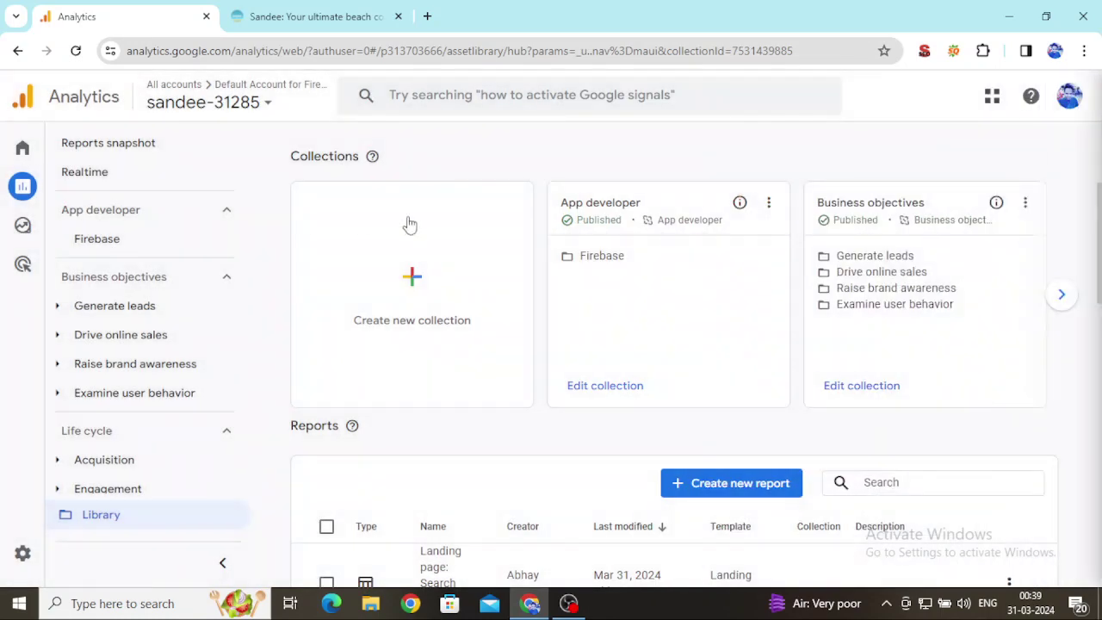
{"action": "left_click", "coordinate": [423, 281]}
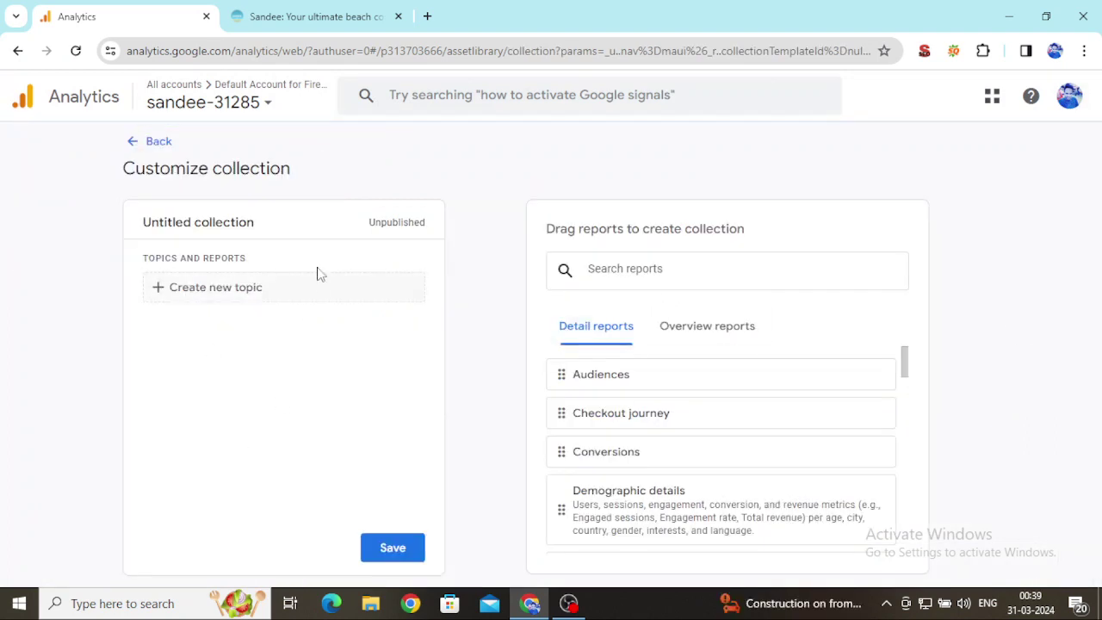
{"action": "left_click", "coordinate": [268, 228]}
{"action": "key", "text": "ctrl+a"}
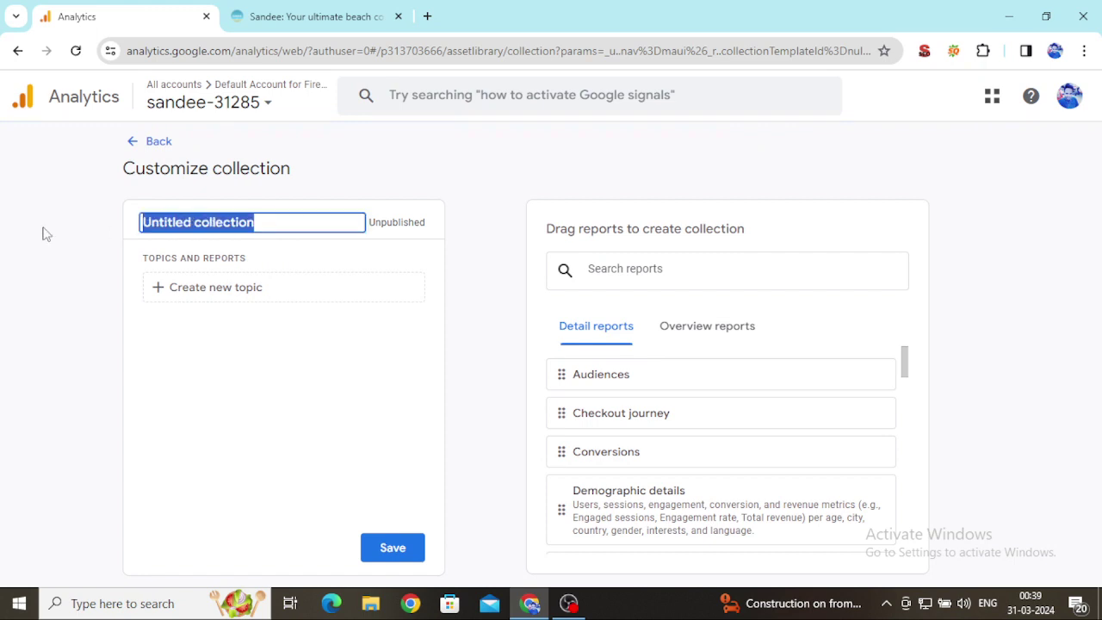
{"action": "type", "text": "SEO Report"}
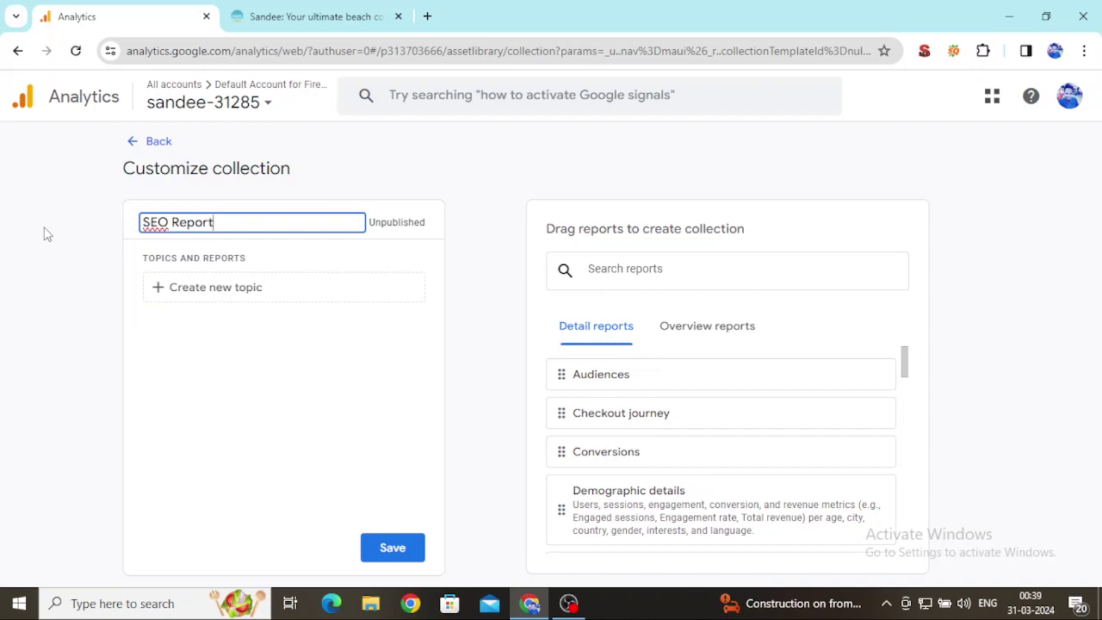
{"action": "left_click", "coordinate": [223, 409]}
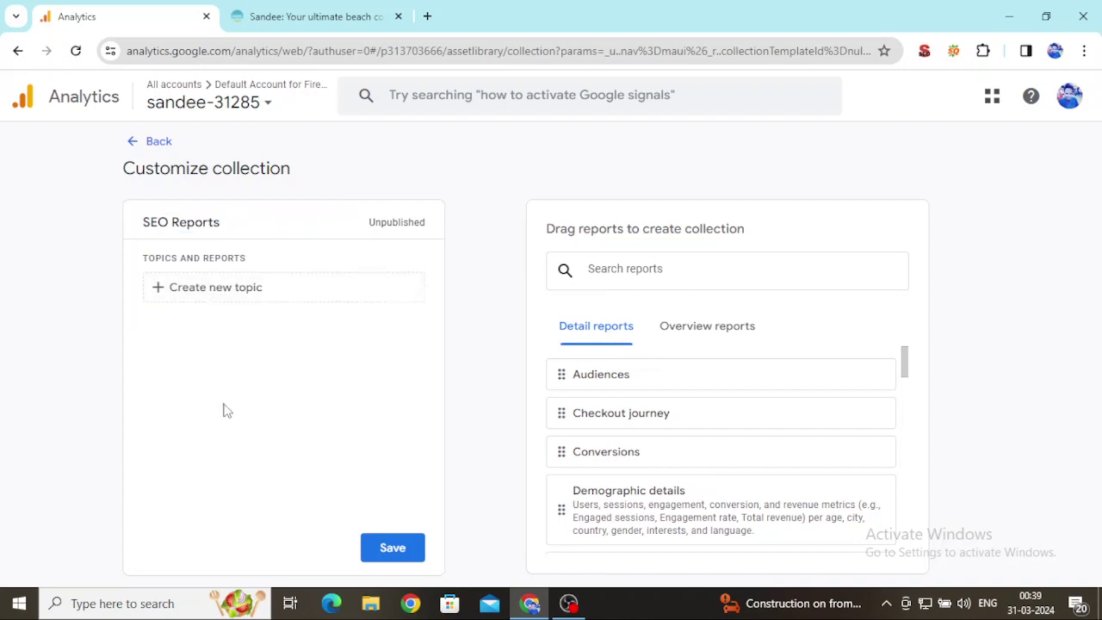
Step: Search the available reports for "search engin" and try to move the Search Engines Organics Traffic report
{"action": "left_click", "coordinate": [663, 269]}
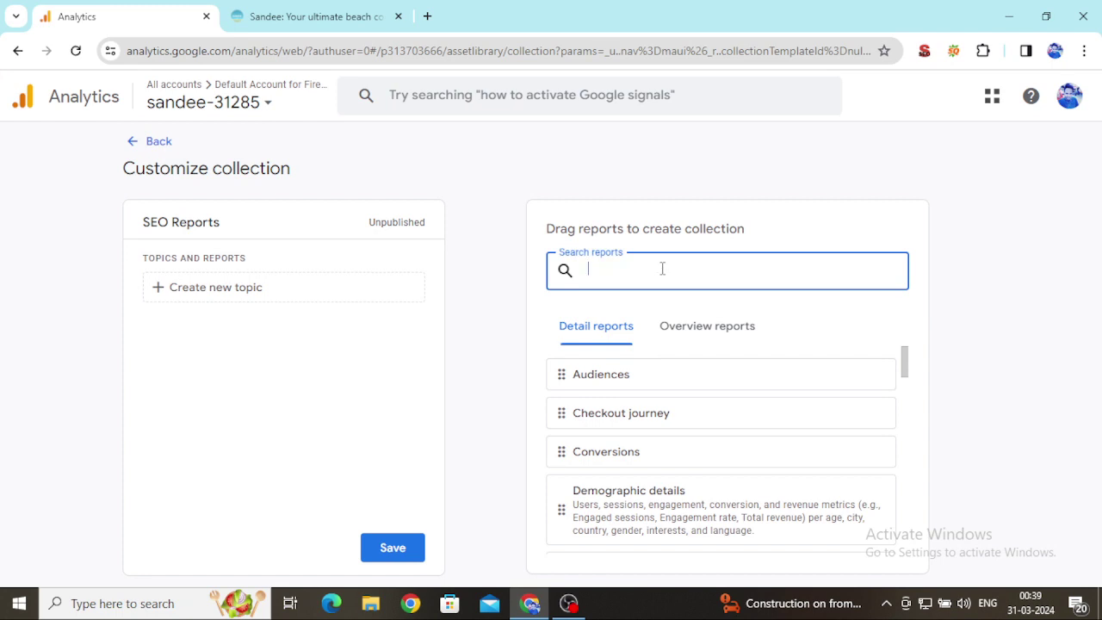
{"action": "type", "text": "sea"}
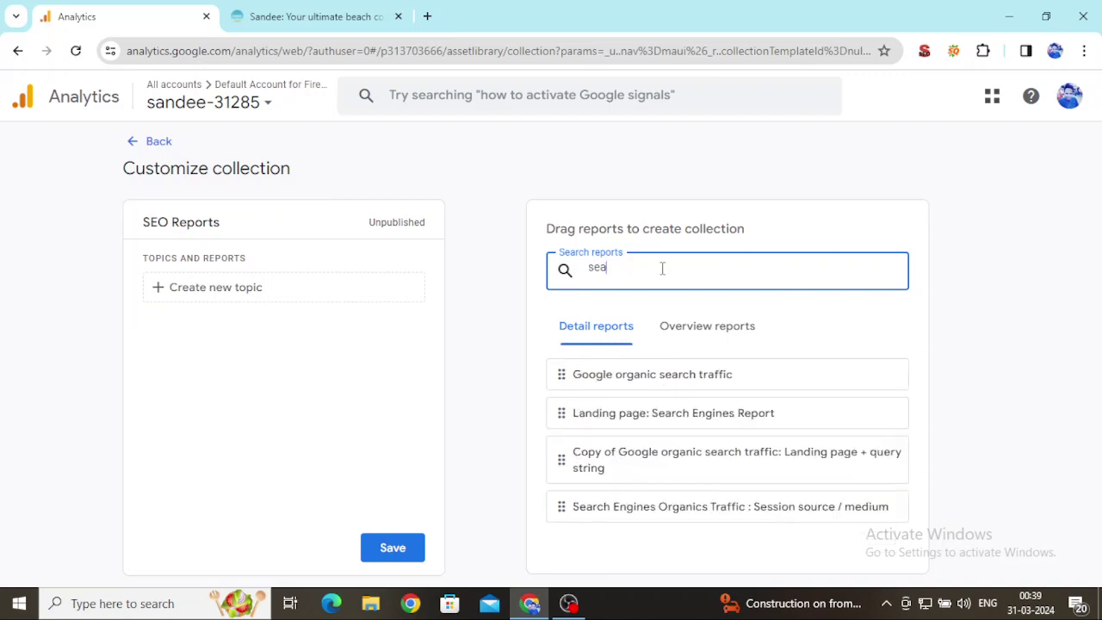
{"action": "type", "text": "rch engin"}
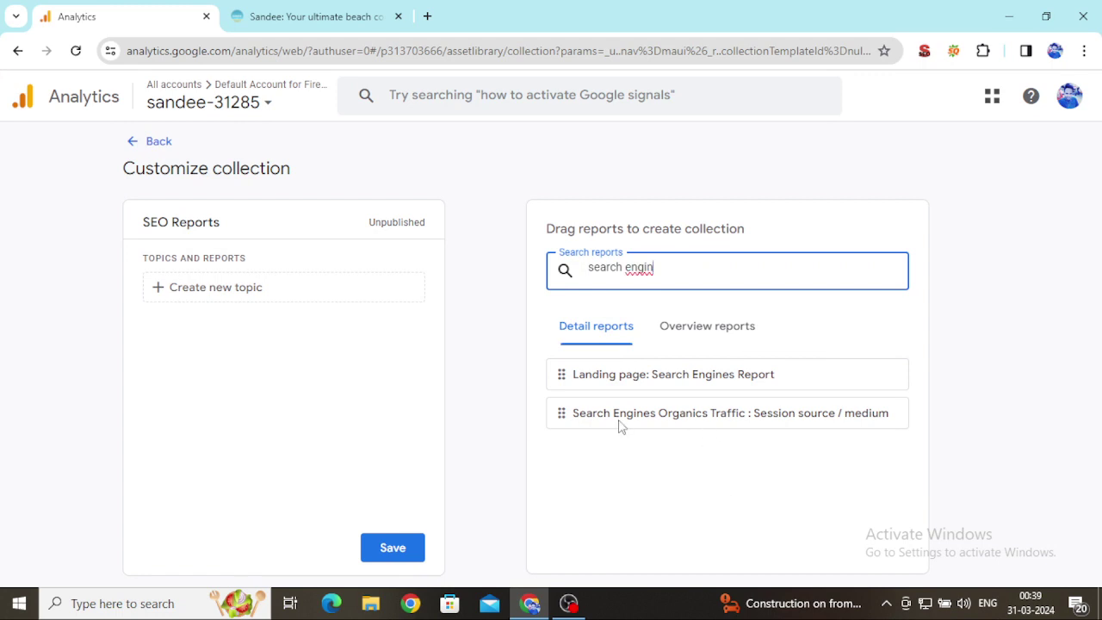
{"action": "left_click_drag", "start_coordinate": [712, 422], "coordinate": [762, 435]}
Step: Create a topic named "SEO" and add the "Search Engines Organics Traffic : Session source / medium" report as a detail report
{"action": "left_click", "coordinate": [180, 288]}
{"action": "left_click", "coordinate": [229, 336]}
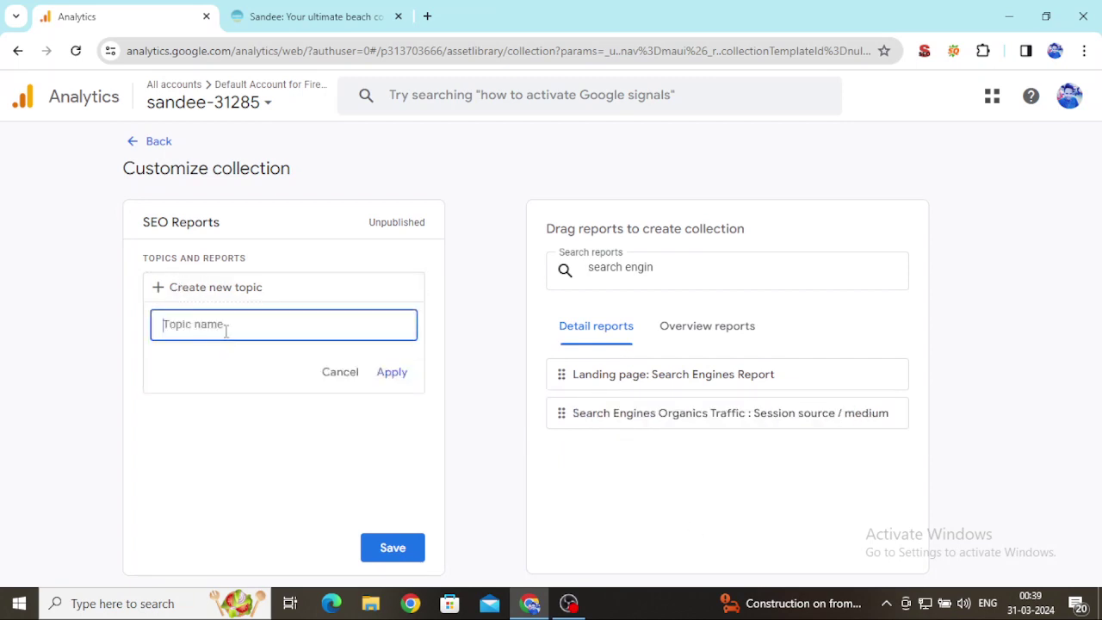
{"action": "type", "text": "SEO"}
{"action": "left_click", "coordinate": [393, 376]}
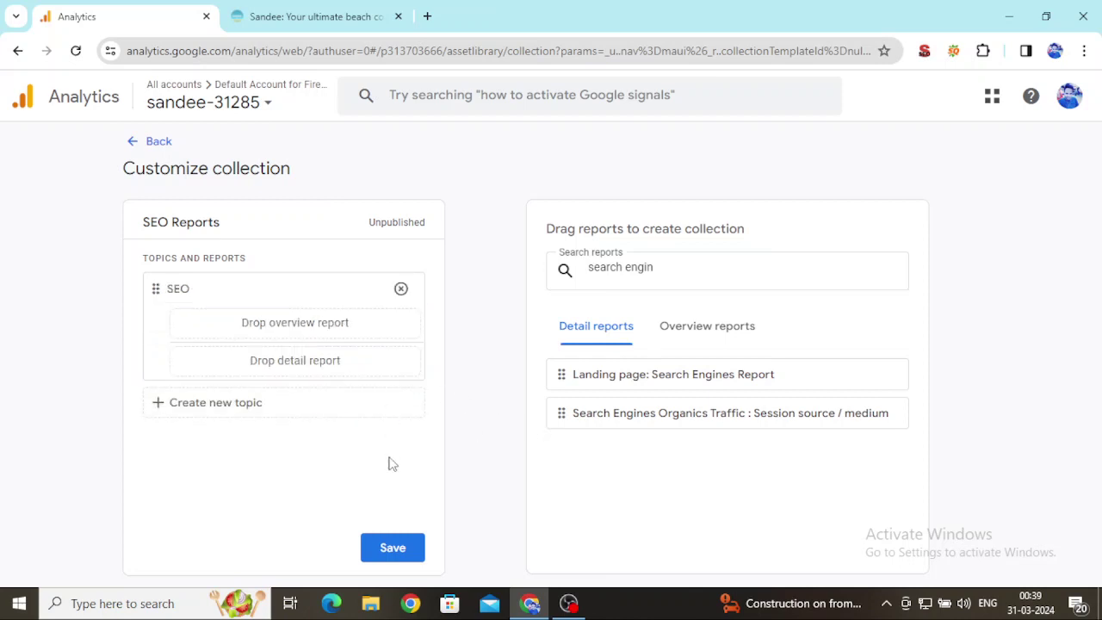
{"action": "left_click_drag", "start_coordinate": [688, 420], "coordinate": [274, 381]}
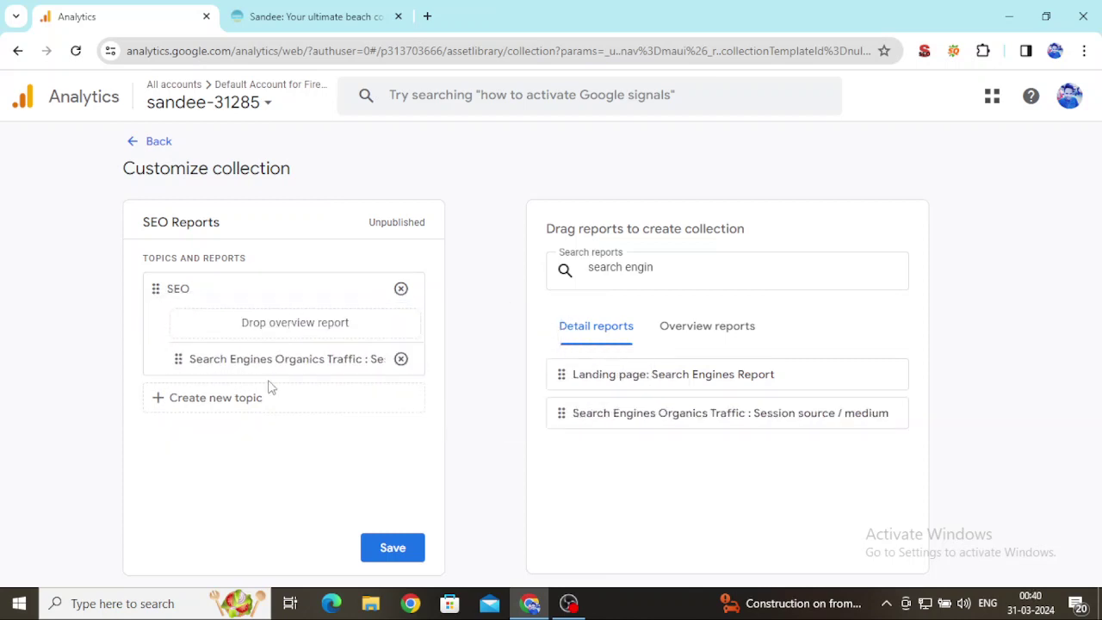
Step: Search the reports for "backlinks" and add "Backlinks Report : Referring Domians" to the SEO topic's detail reports
{"action": "left_click", "coordinate": [657, 270]}
{"action": "left_click_drag", "start_coordinate": [657, 270], "coordinate": [577, 269]}
{"action": "type", "text": "re"}
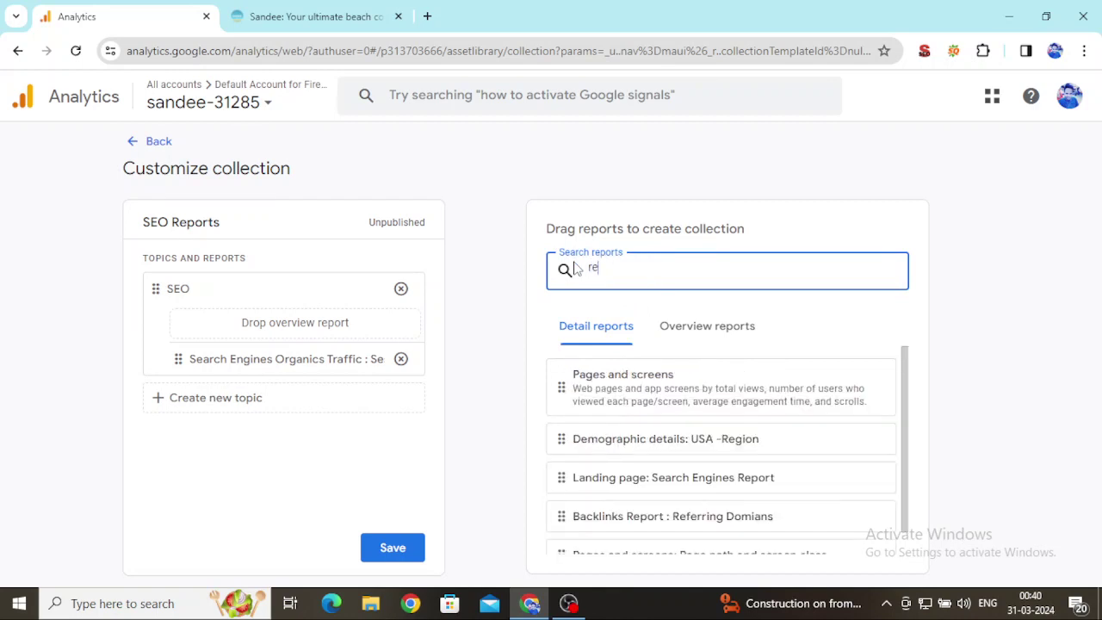
{"action": "key", "text": "BackSpace"}
{"action": "key", "text": "BackSpace"}
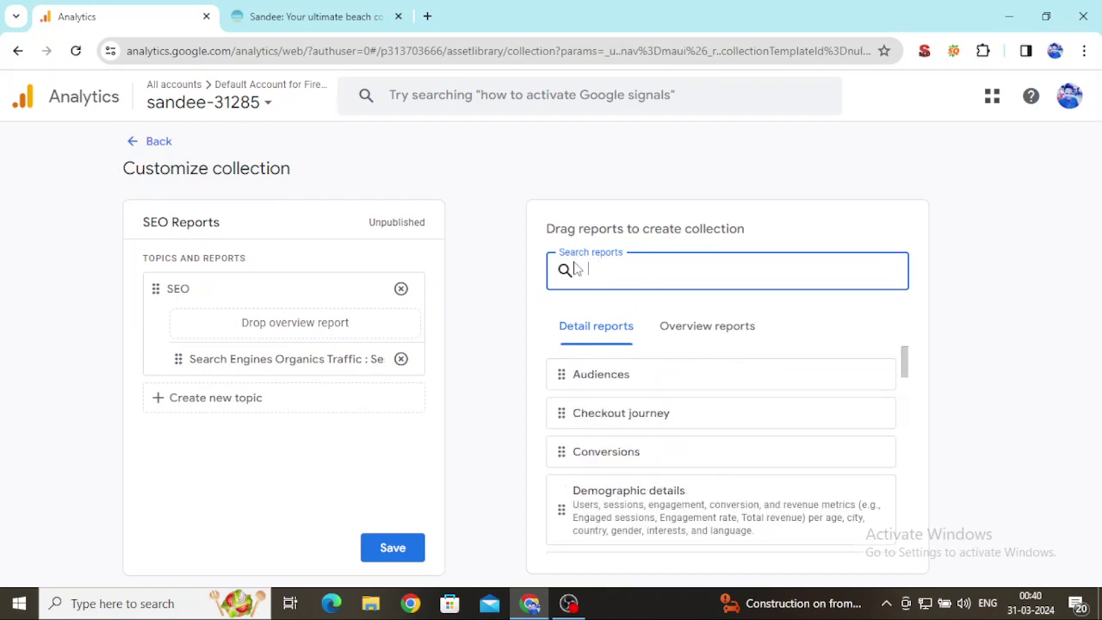
{"action": "type", "text": "backlinks"}
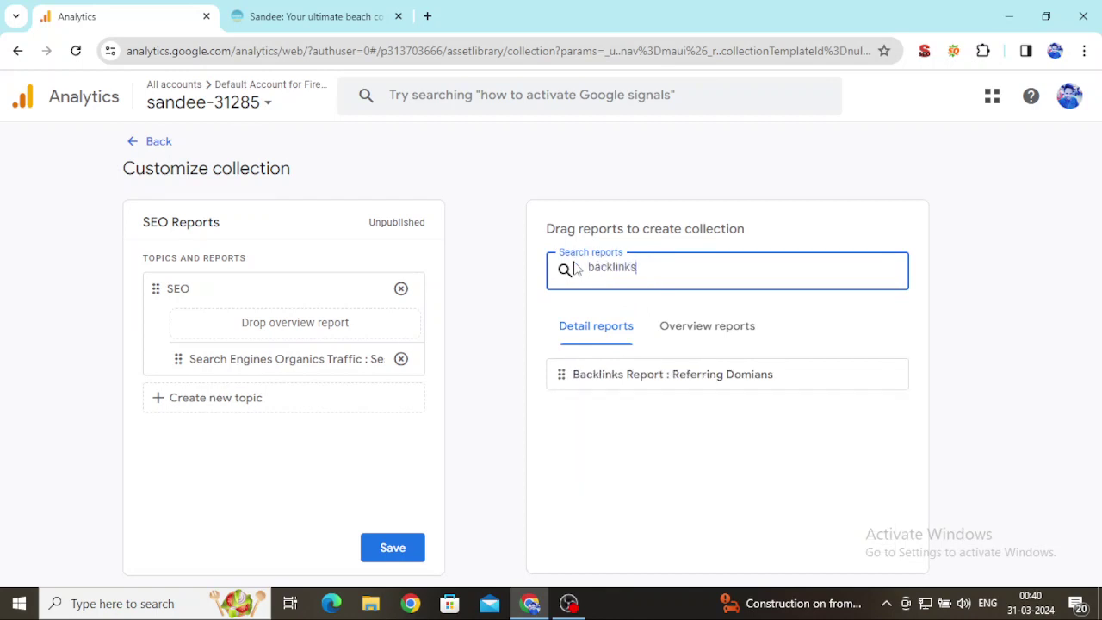
{"action": "left_click_drag", "start_coordinate": [647, 377], "coordinate": [274, 327]}
Step: Search the reports for "landing" and add "Landing page: Search Engines Report" to the SEO topic's detail reports
{"action": "left_click_drag", "start_coordinate": [648, 268], "coordinate": [584, 269]}
{"action": "key", "text": "BackSpace"}
{"action": "type", "text": "landing"}
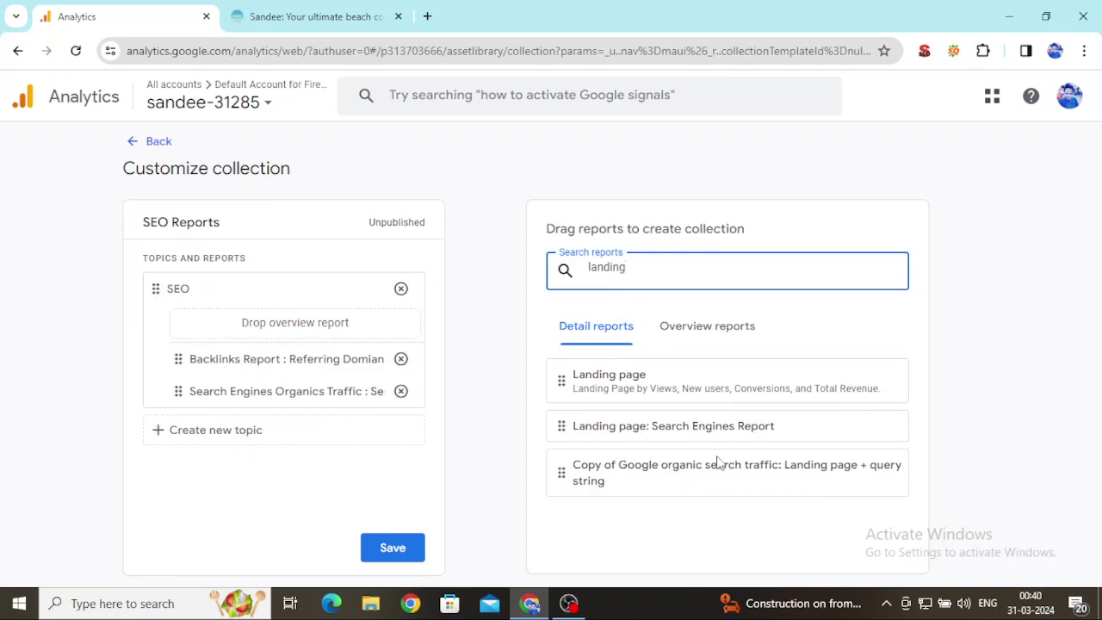
{"action": "left_click_drag", "start_coordinate": [687, 435], "coordinate": [297, 327]}
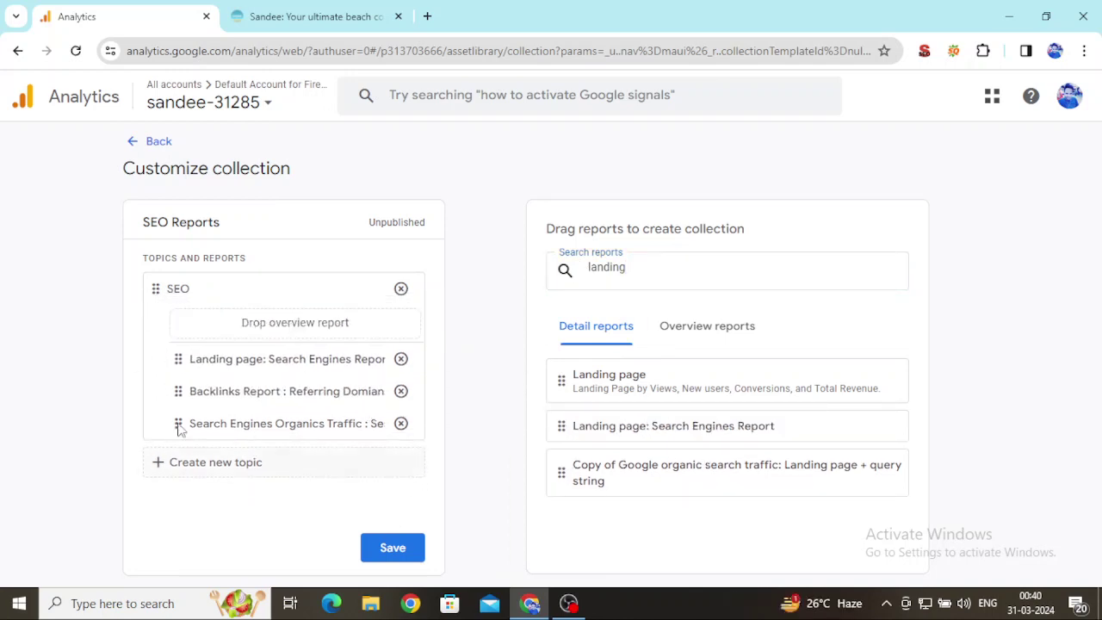
Step: Save the collection, save it again as a new collection named "SEO Report", and return to the Library
{"action": "left_click", "coordinate": [388, 555]}
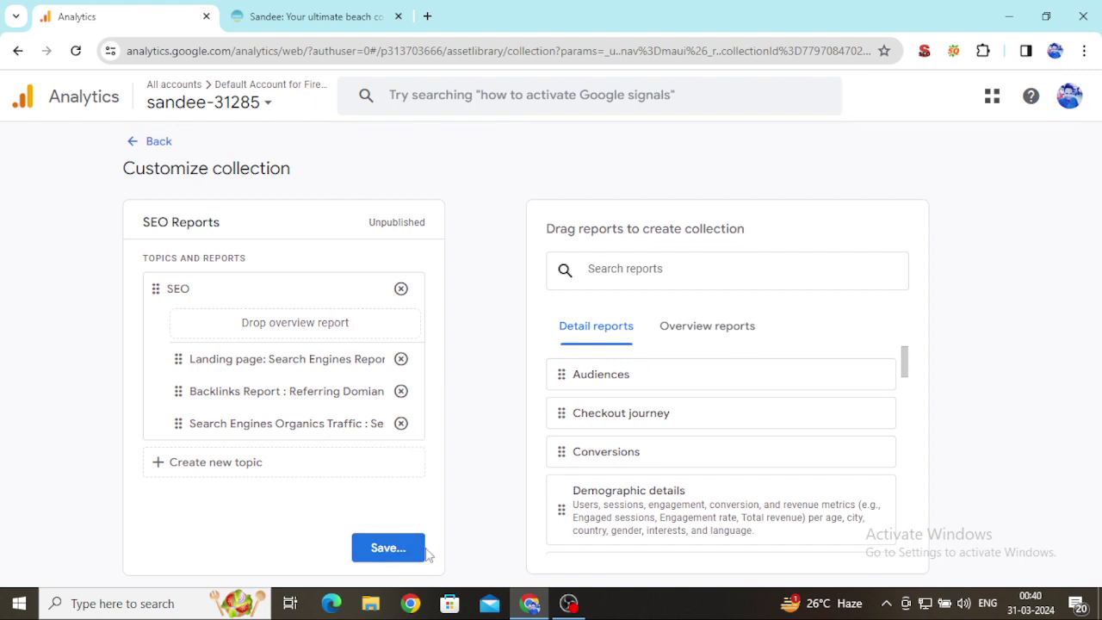
{"action": "left_click", "coordinate": [421, 551]}
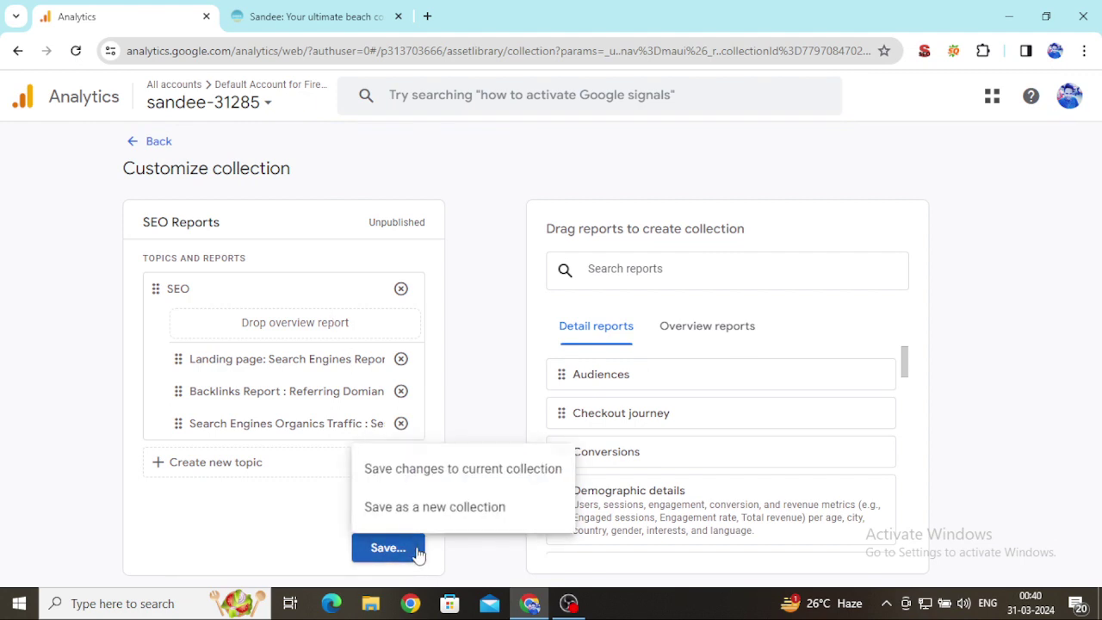
{"action": "left_click", "coordinate": [449, 510]}
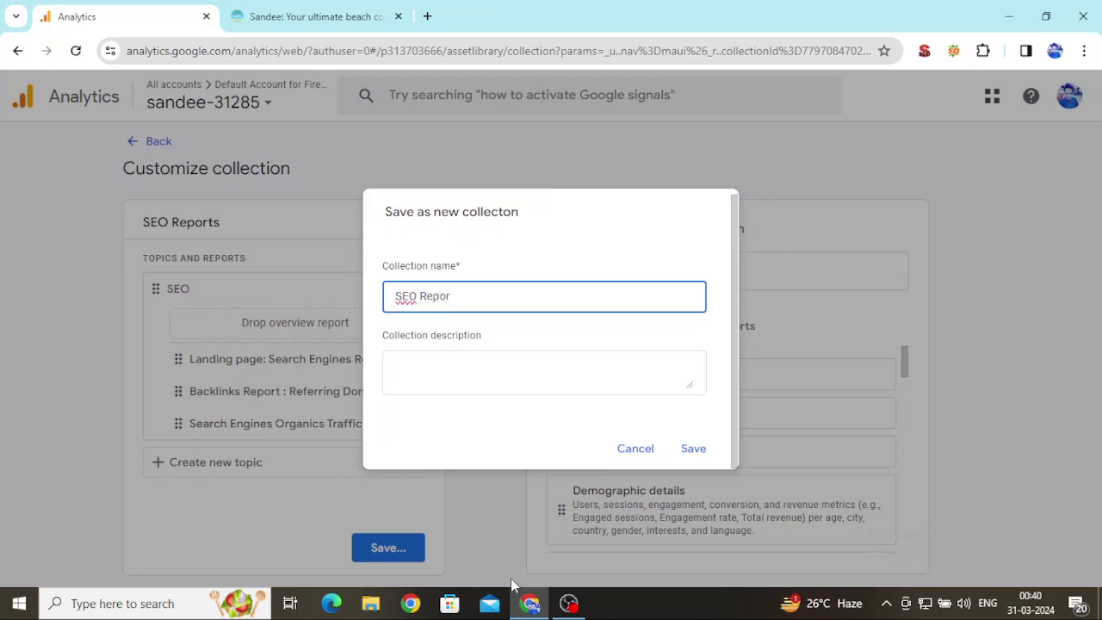
{"action": "left_click", "coordinate": [697, 452]}
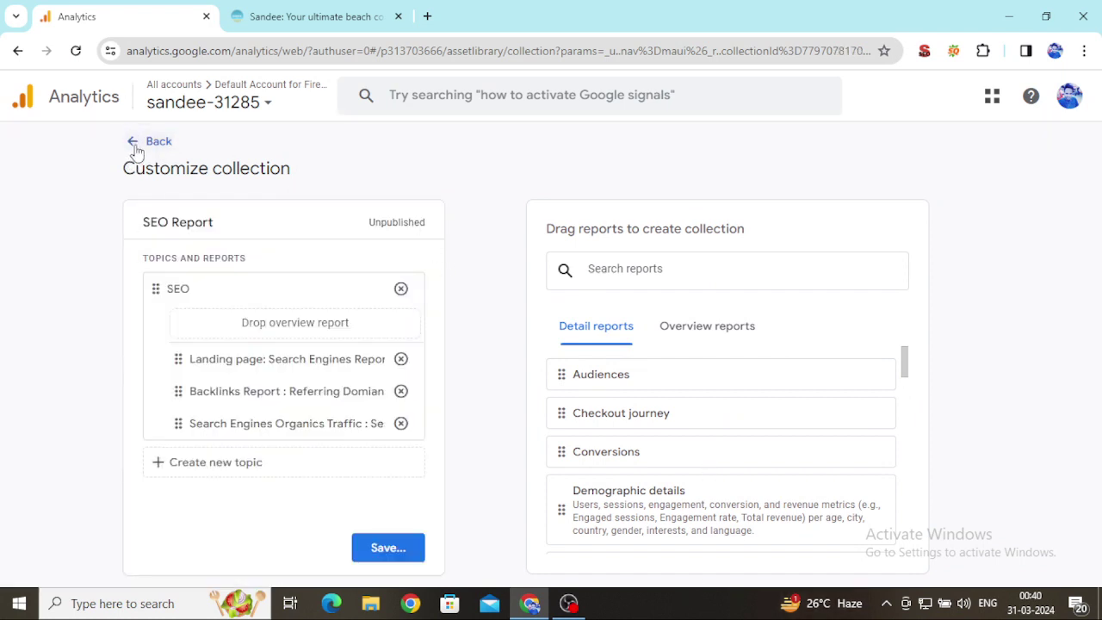
{"action": "left_click", "coordinate": [135, 148]}
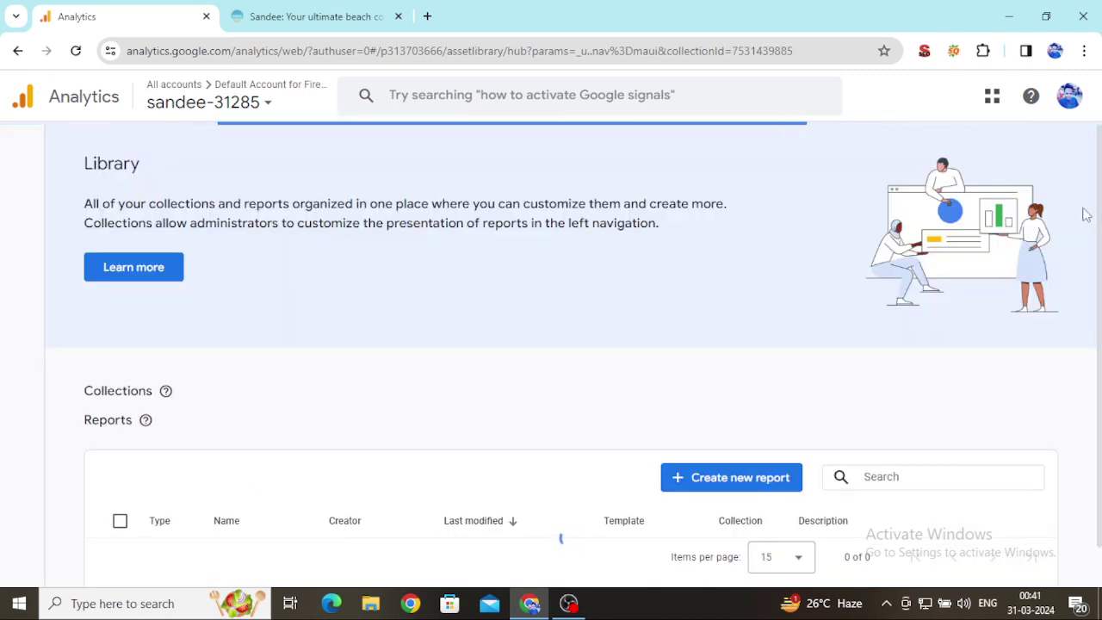
Step: Publish the unpublished "SEO Report" collection from the Library's collections
{"action": "scroll", "coordinate": [1101, 334], "scroll_direction": "down", "scroll_amount": 3}
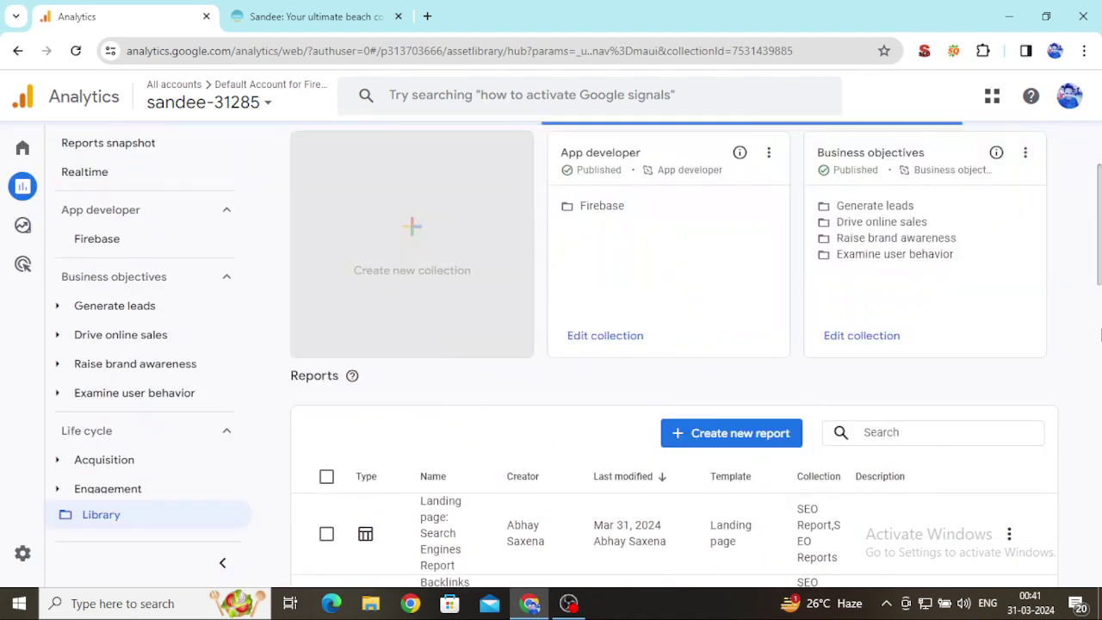
{"action": "scroll", "coordinate": [1100, 334], "scroll_direction": "up", "scroll_amount": 2}
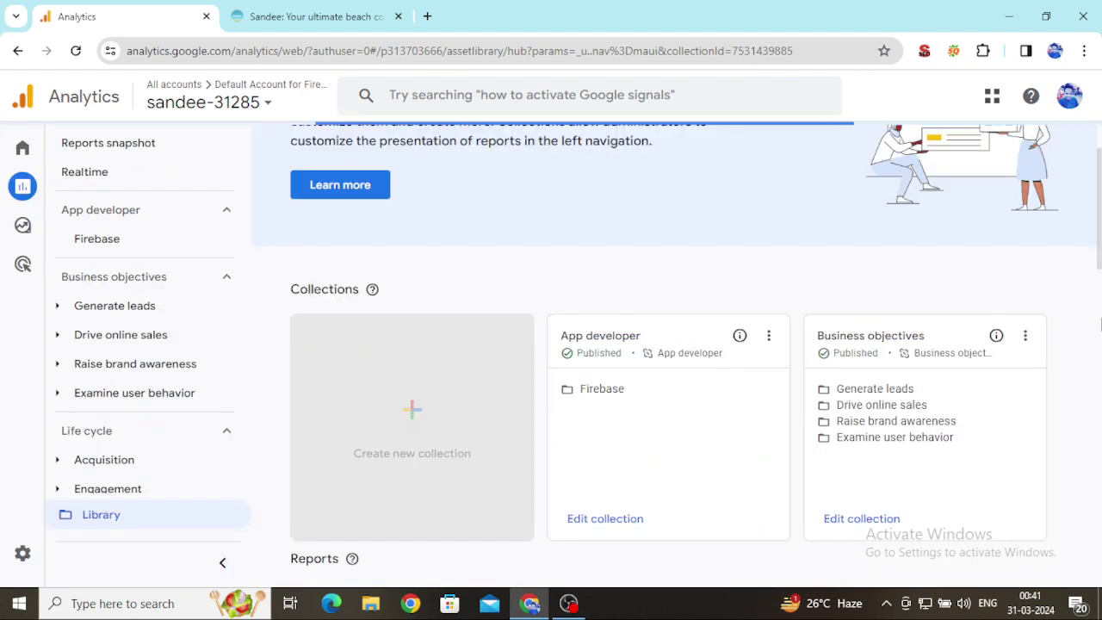
{"action": "scroll", "coordinate": [1100, 324], "scroll_direction": "down", "scroll_amount": 5}
{"action": "left_click_drag", "start_coordinate": [1098, 315], "coordinate": [1101, 250]}
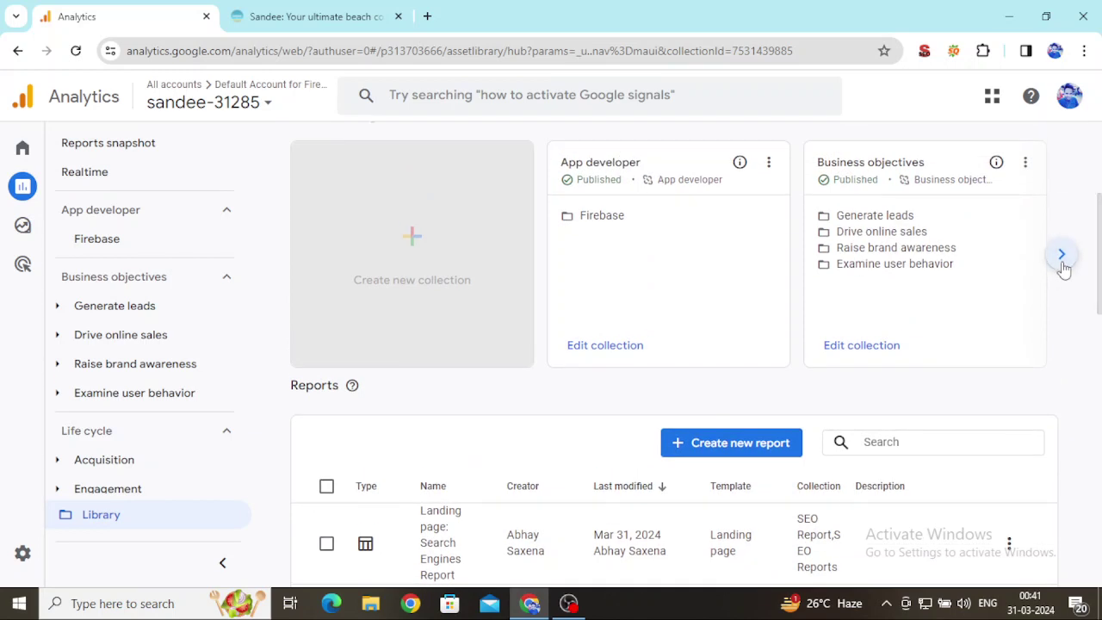
{"action": "left_click", "coordinate": [1062, 255]}
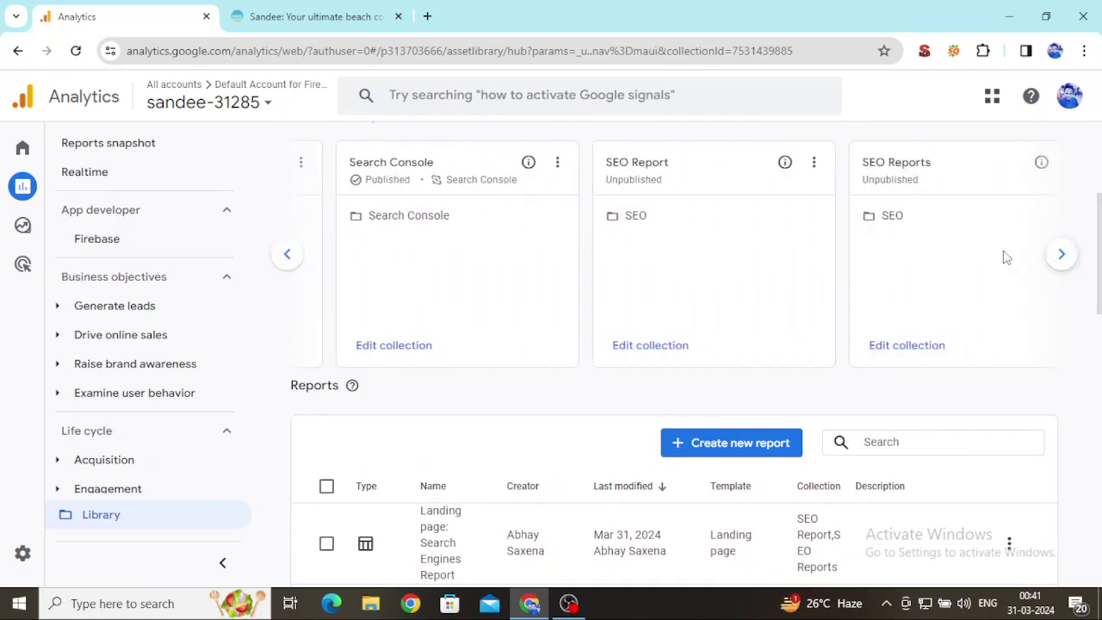
{"action": "left_click", "coordinate": [814, 163]}
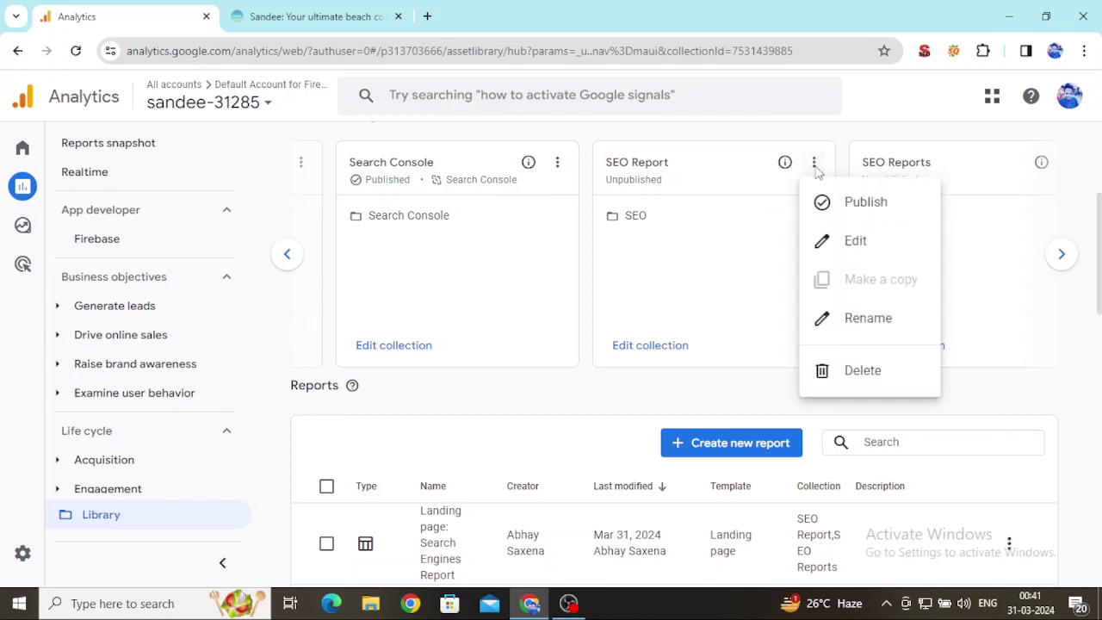
{"action": "left_click", "coordinate": [862, 203]}
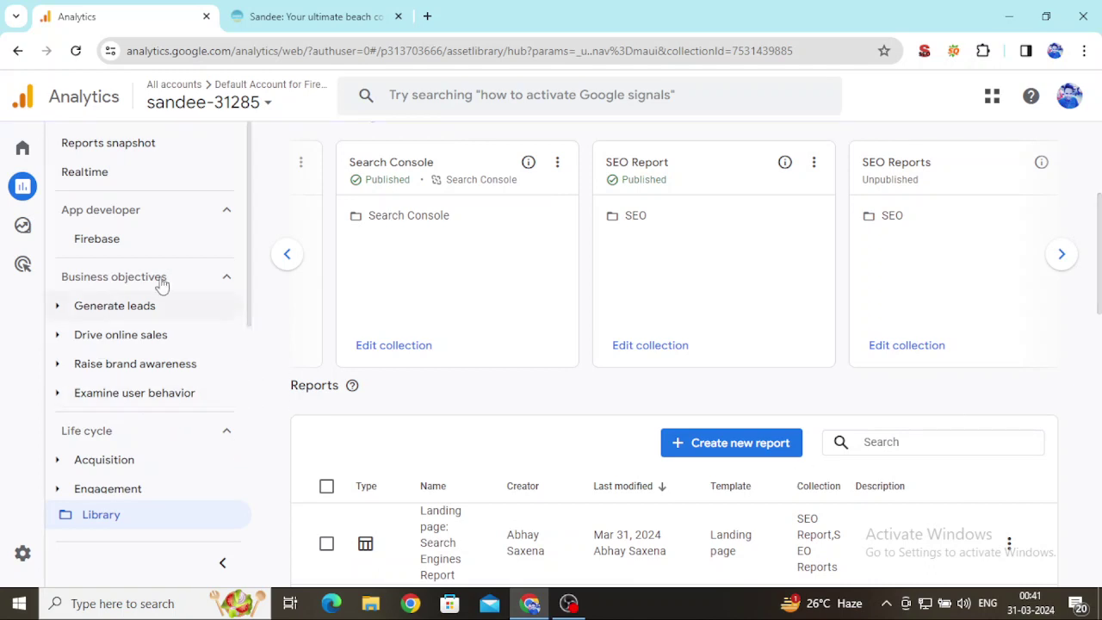
Step: Collapse the App developer and Business objectives report sections, and publish the "SEO Reports" collection
{"action": "left_click", "coordinate": [224, 215]}
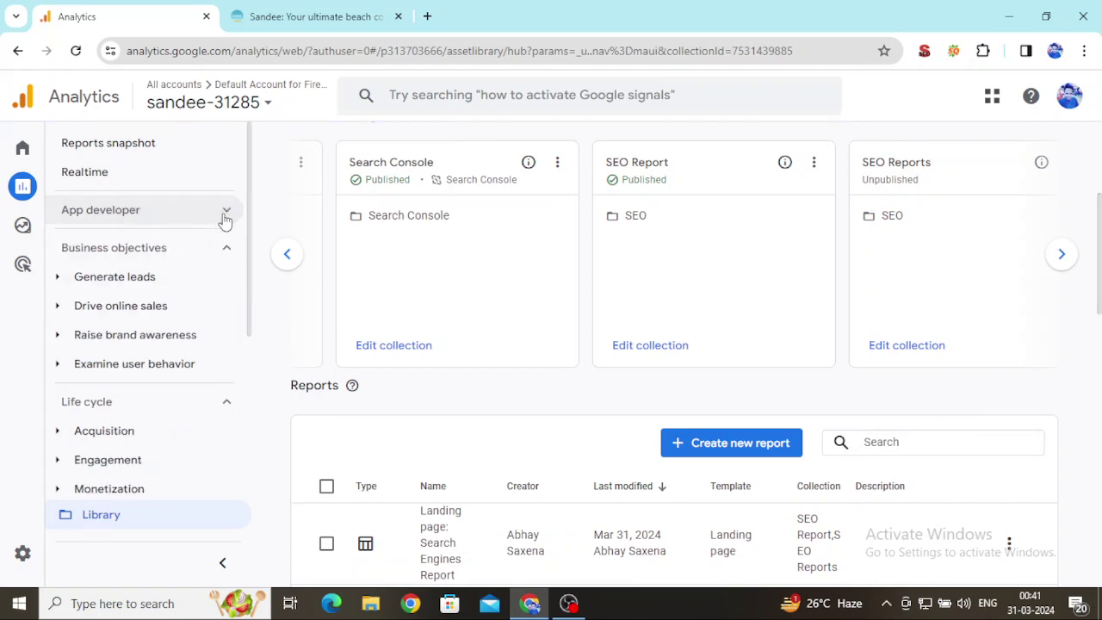
{"action": "left_click", "coordinate": [229, 253]}
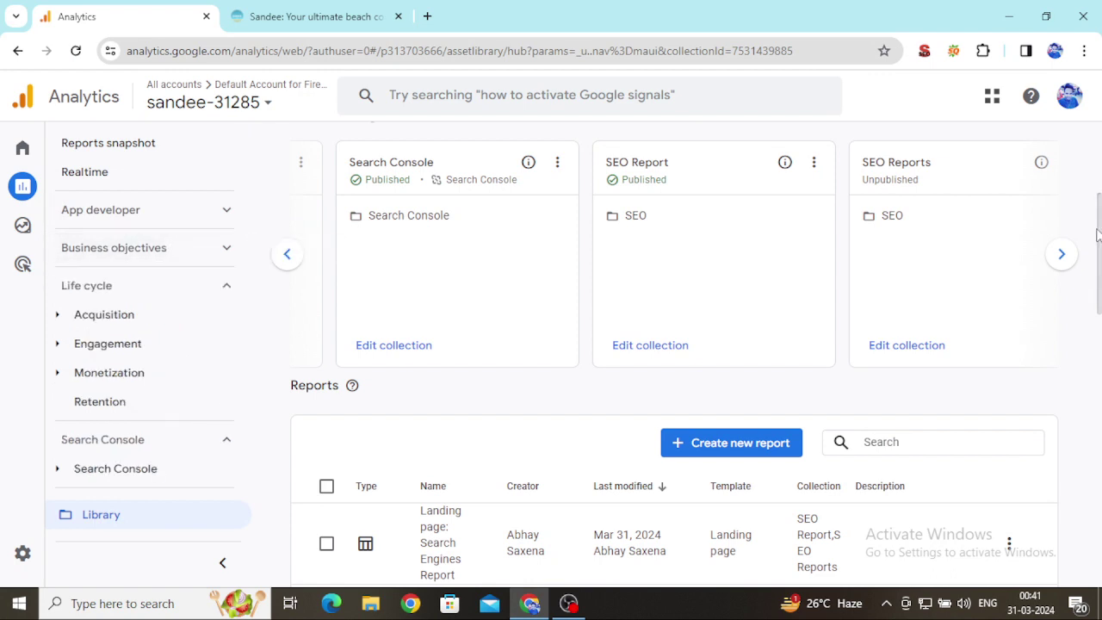
{"action": "left_click", "coordinate": [1061, 260]}
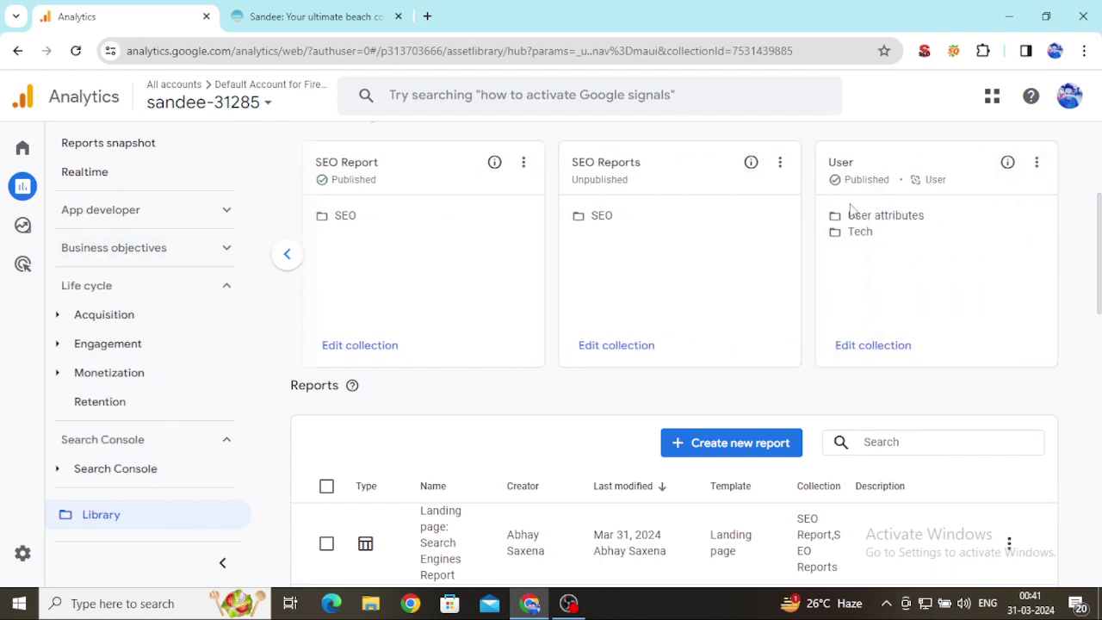
{"action": "left_click", "coordinate": [780, 164]}
{"action": "left_click", "coordinate": [817, 207]}
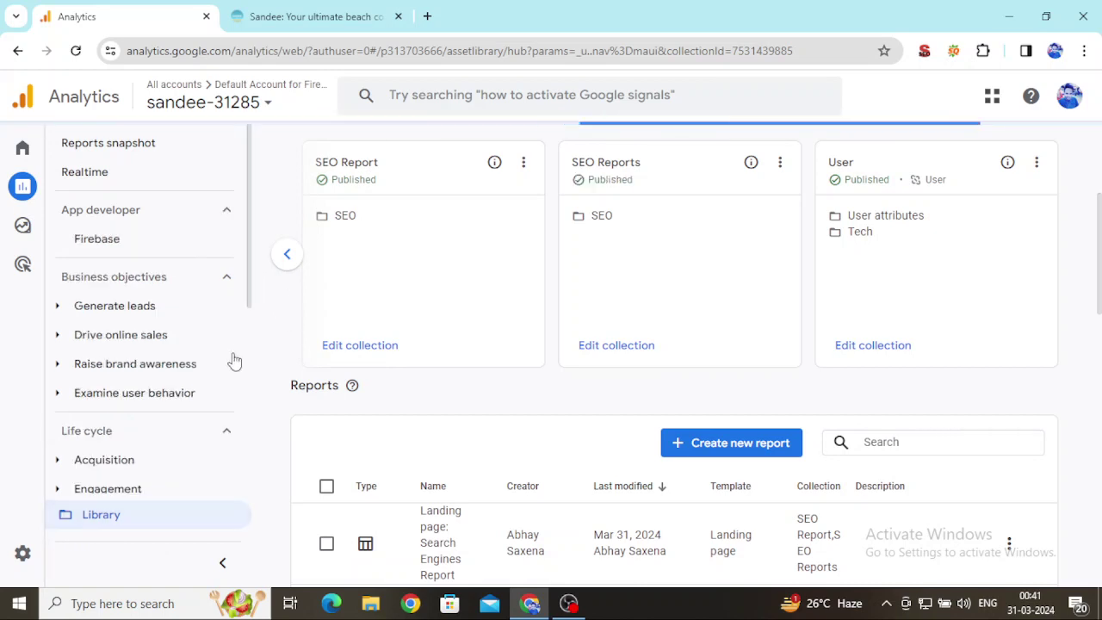
Step: Visit Home, return to Reports, collapse App developer and Business objectives, and locate the published SEO collections in the report navigation
{"action": "left_click", "coordinate": [25, 146]}
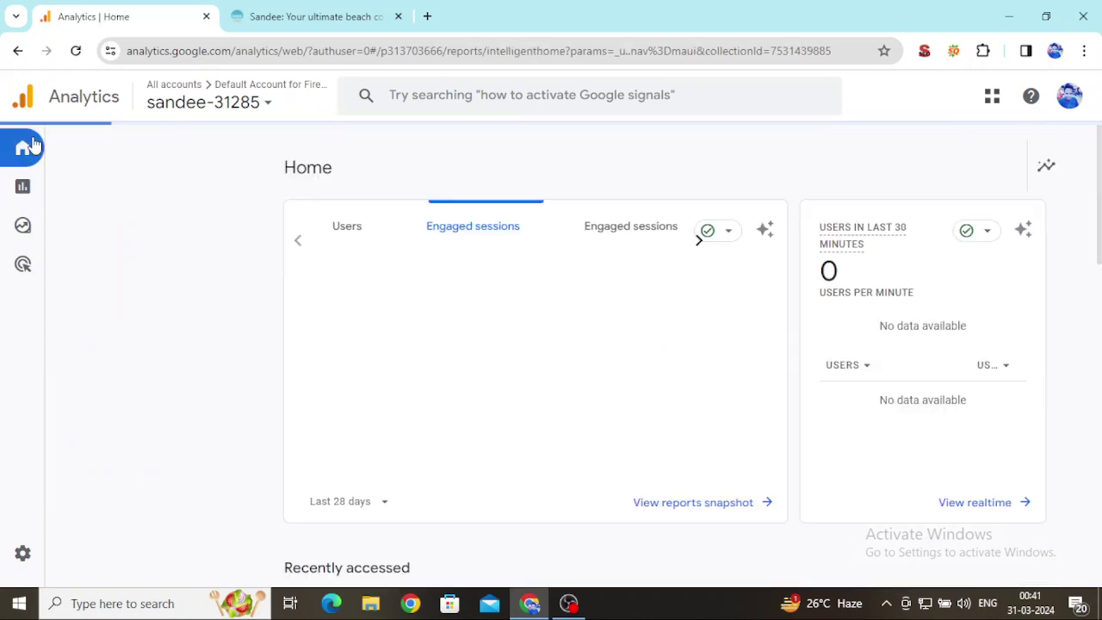
{"action": "left_click", "coordinate": [26, 191]}
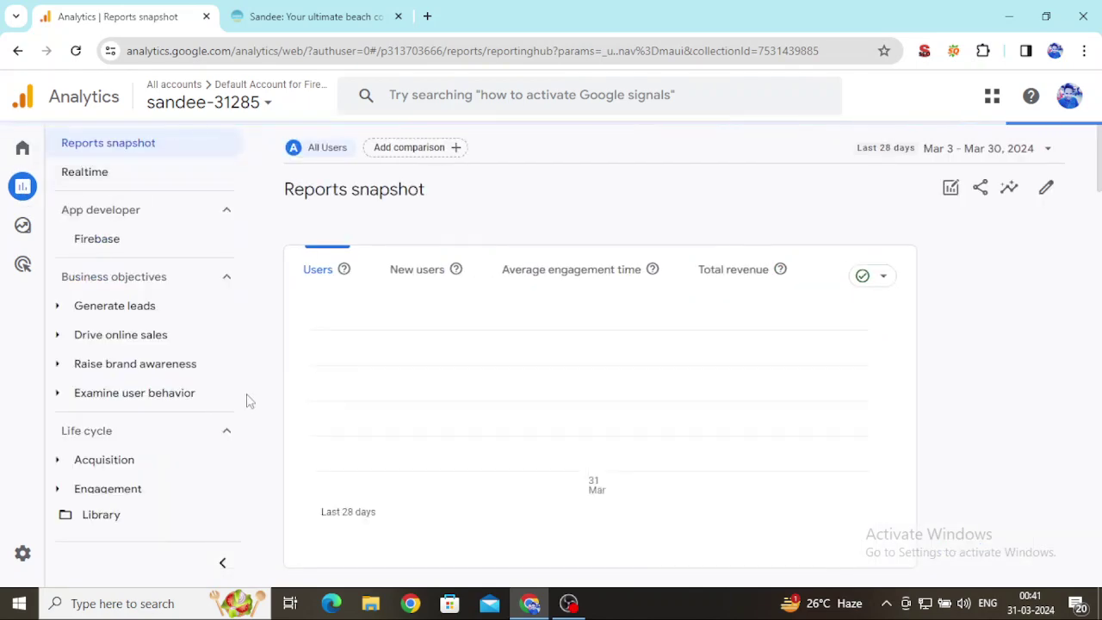
{"action": "left_click", "coordinate": [229, 211]}
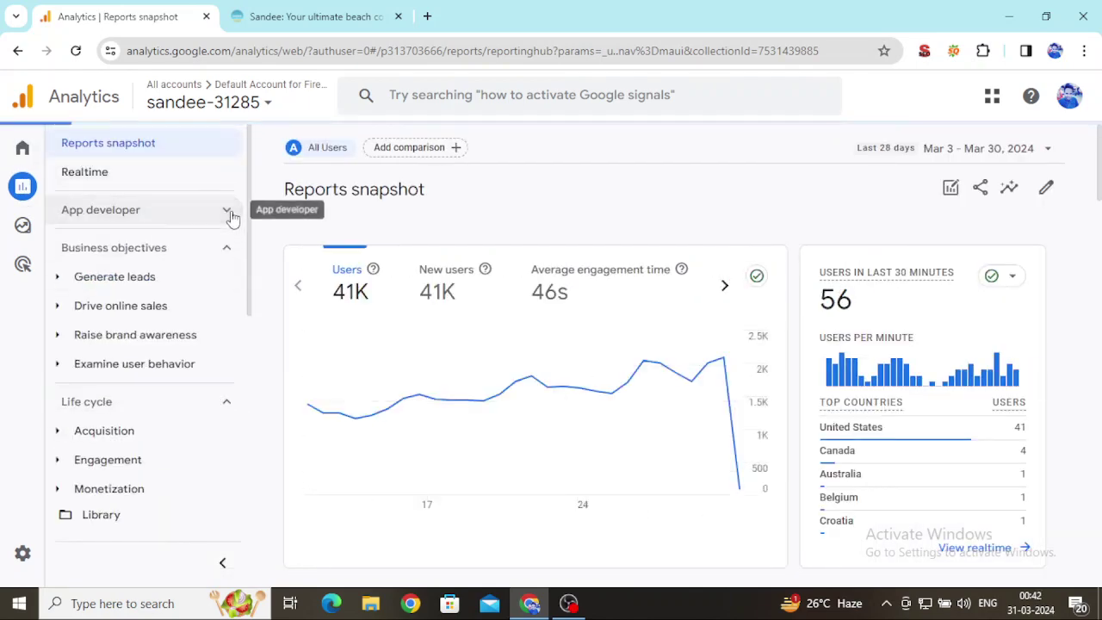
{"action": "left_click", "coordinate": [227, 252]}
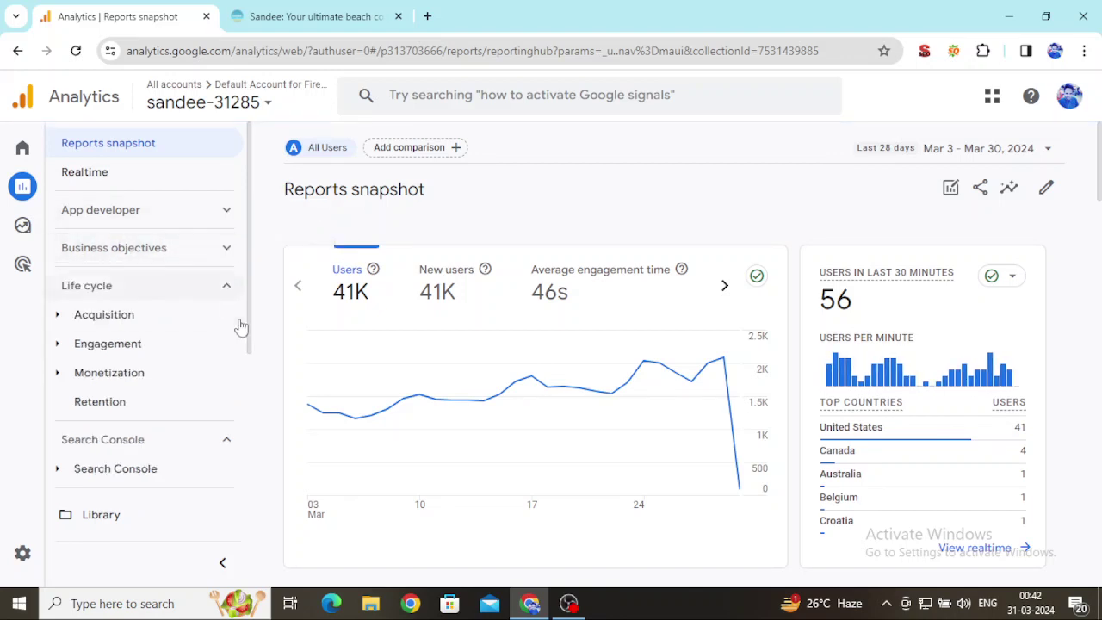
{"action": "left_click", "coordinate": [157, 319]}
{"action": "left_click_drag", "start_coordinate": [248, 316], "coordinate": [240, 489]}
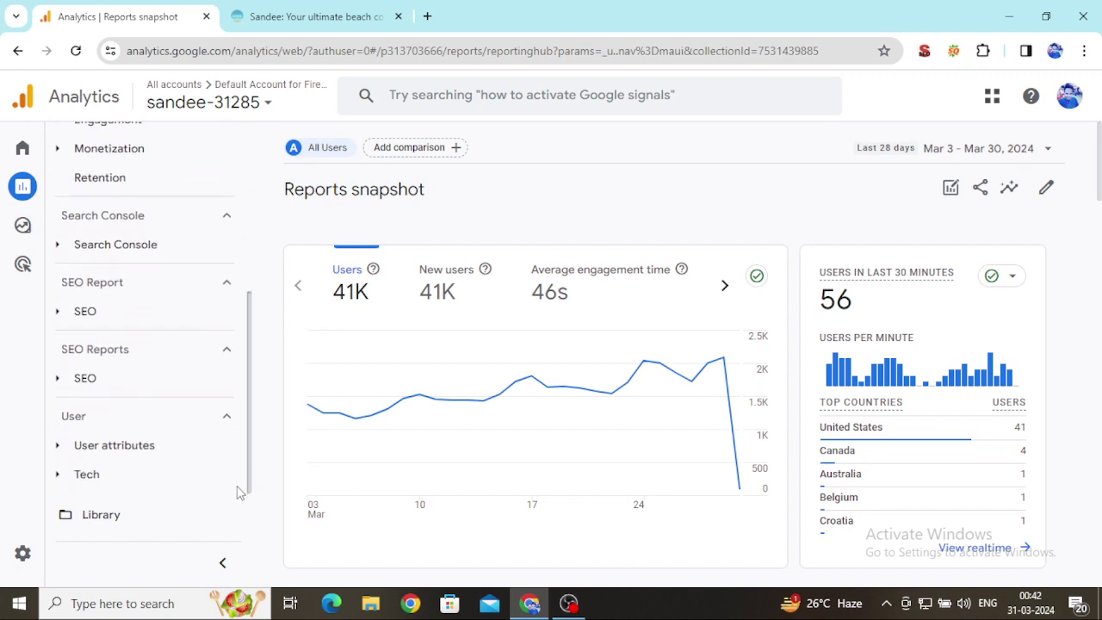
Step: Expand the SEO topics under both "SEO Report" and "SEO Reports" and compare the reports listed in each collection
{"action": "left_click", "coordinate": [228, 350]}
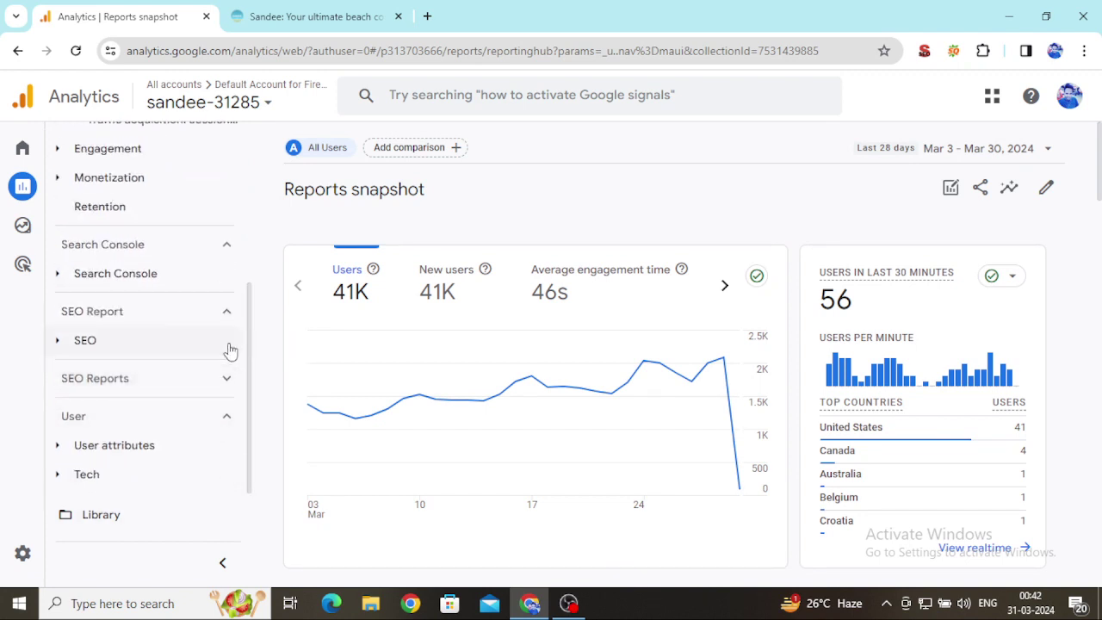
{"action": "left_click", "coordinate": [124, 344]}
{"action": "scroll", "coordinate": [254, 387], "scroll_direction": "down", "scroll_amount": 1}
{"action": "left_click", "coordinate": [226, 401]}
{"action": "left_click", "coordinate": [215, 438]}
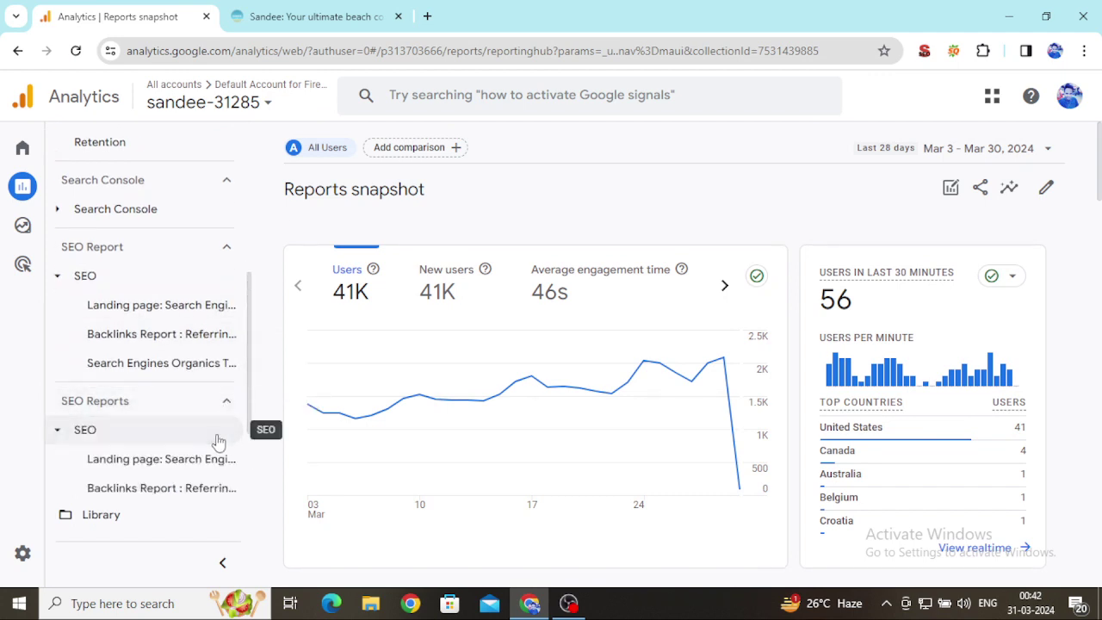
{"action": "scroll", "coordinate": [250, 472], "scroll_direction": "down", "scroll_amount": 2}
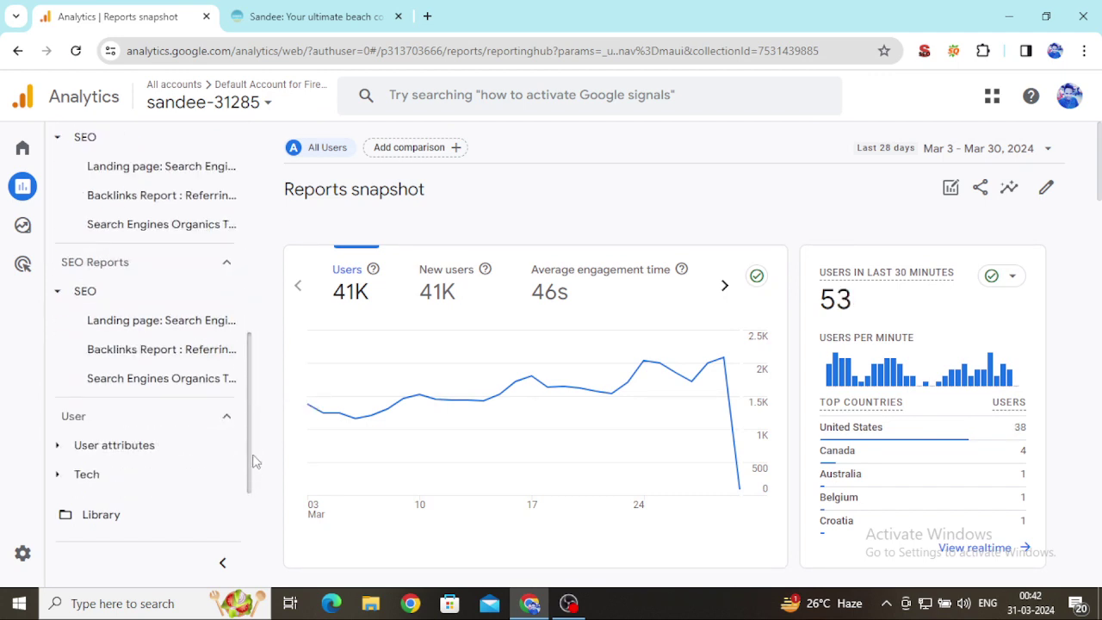
{"action": "scroll", "coordinate": [254, 468], "scroll_direction": "up", "scroll_amount": 3}
{"action": "scroll", "coordinate": [256, 374], "scroll_direction": "down", "scroll_amount": 3}
{"action": "scroll", "coordinate": [264, 430], "scroll_direction": "up", "scroll_amount": 4}
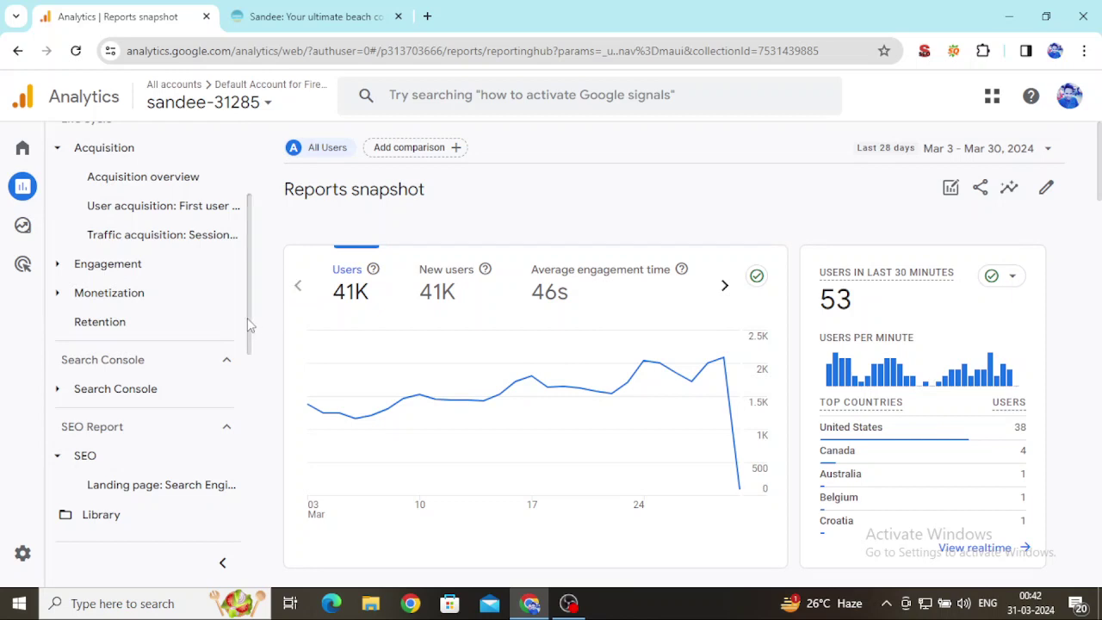
{"action": "scroll", "coordinate": [252, 254], "scroll_direction": "up", "scroll_amount": 3}
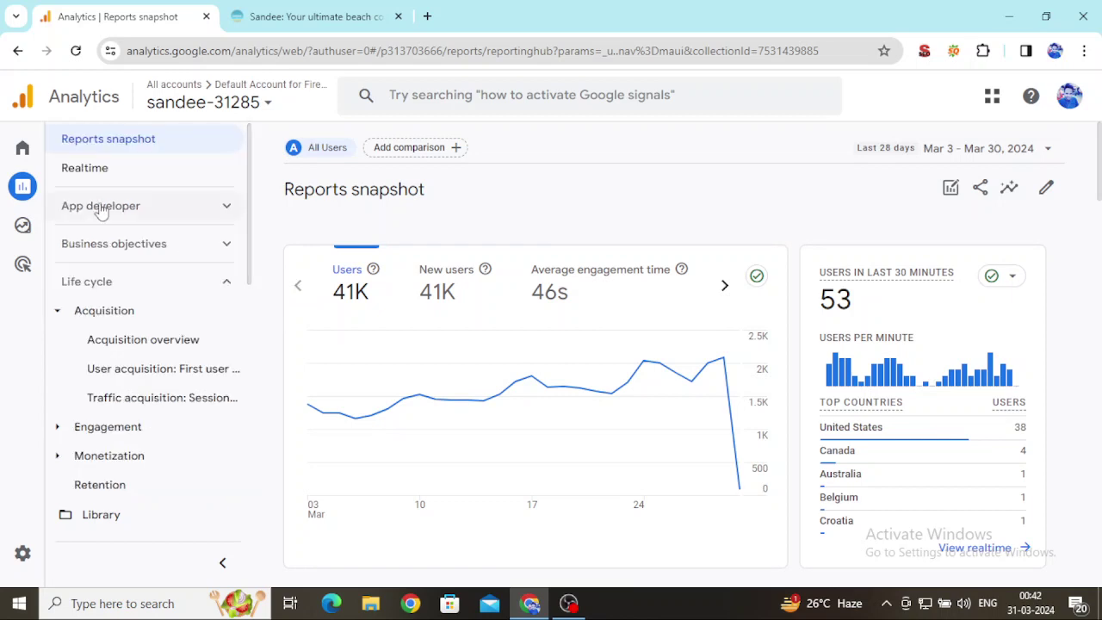
{"action": "scroll", "coordinate": [241, 284], "scroll_direction": "down", "scroll_amount": 5}
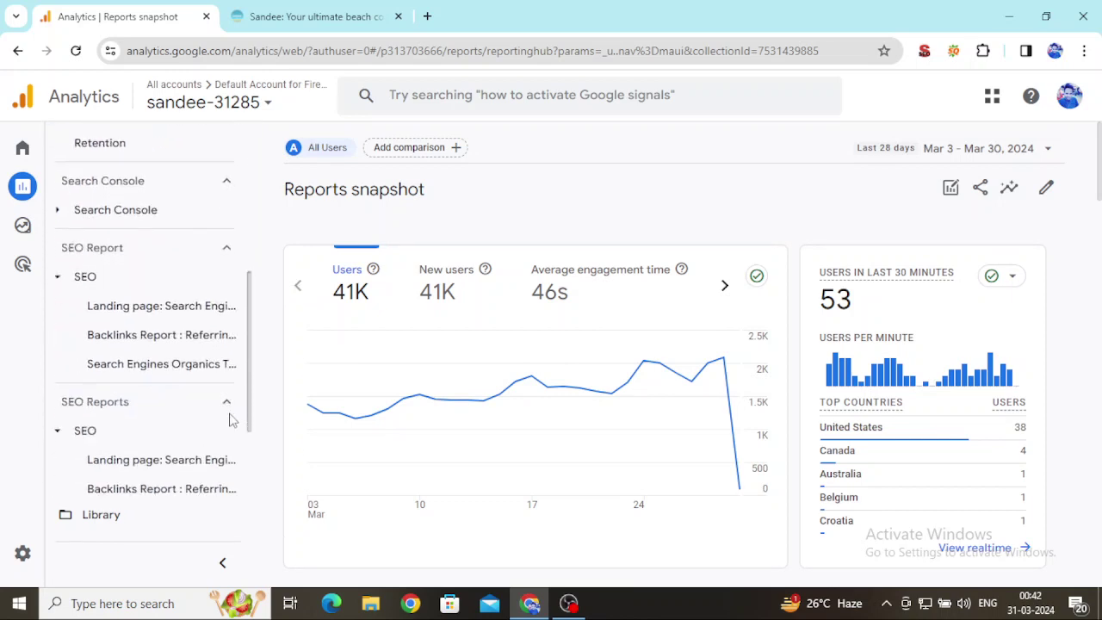
{"action": "scroll", "coordinate": [232, 444], "scroll_direction": "down", "scroll_amount": 3}
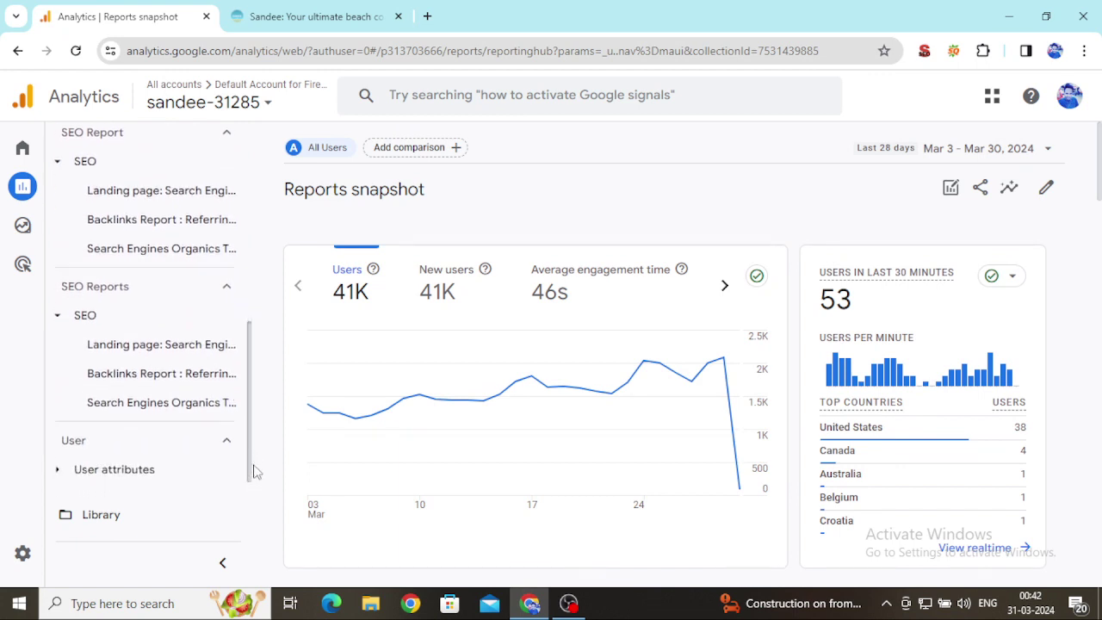
Step: Open the "Landing page: Search Engines Report" under the "SEO Report" collection and review it
{"action": "left_click", "coordinate": [143, 193]}
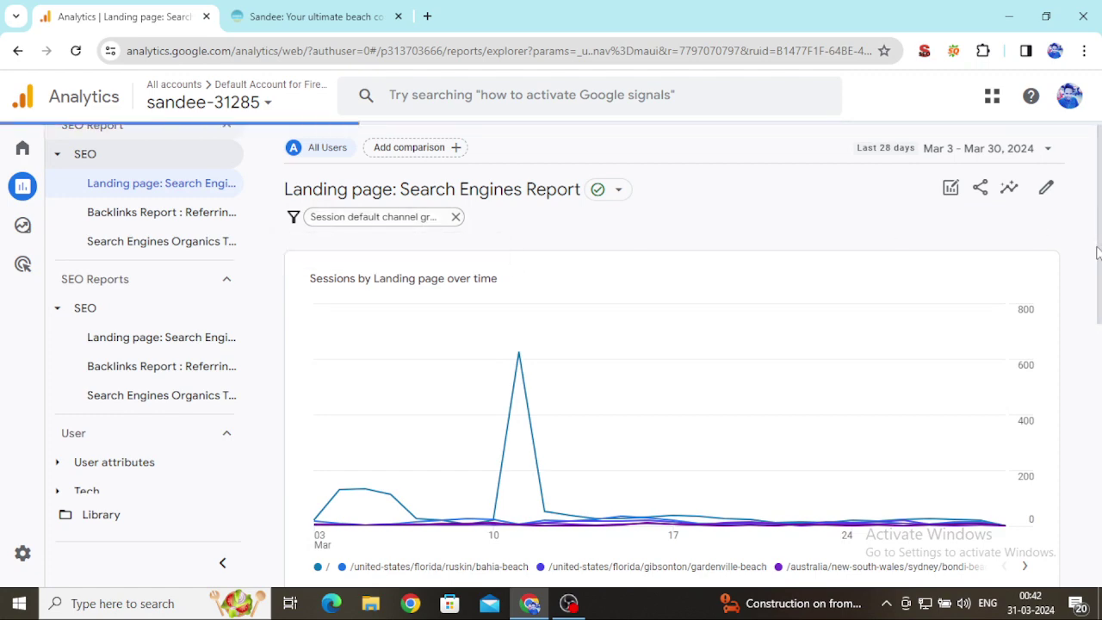
{"action": "scroll", "coordinate": [1097, 321], "scroll_direction": "down", "scroll_amount": 1}
{"action": "left_click_drag", "start_coordinate": [1097, 321], "coordinate": [1099, 196]}
{"action": "mouse_move", "coordinate": [22, 153]}
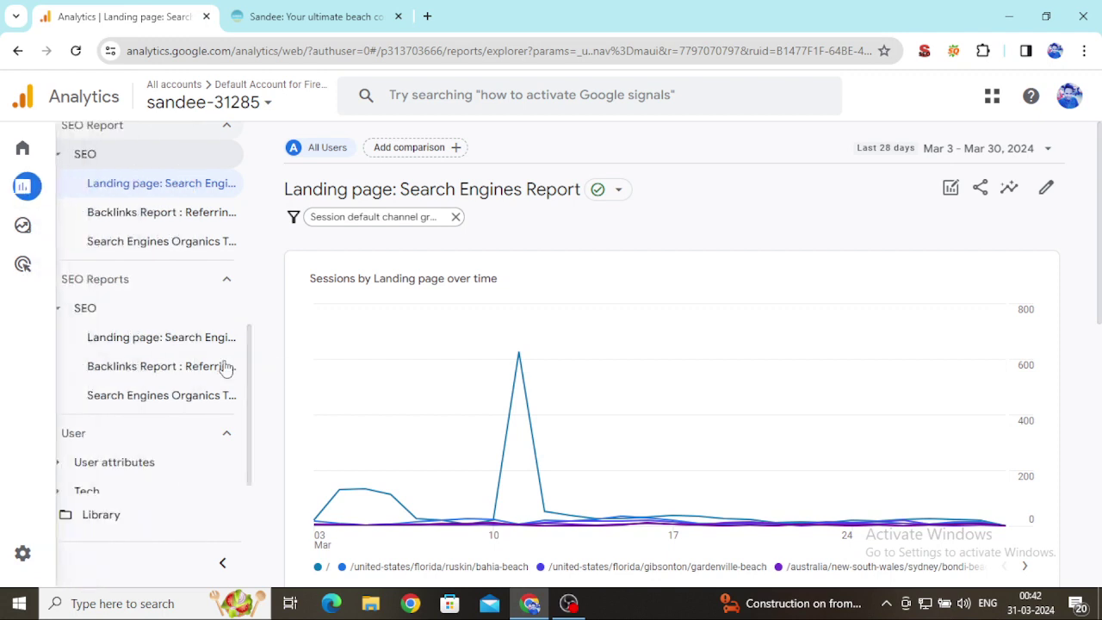
Step: Return to the Library and delete the duplicate "SEO Reports" collection
{"action": "left_click", "coordinate": [128, 518]}
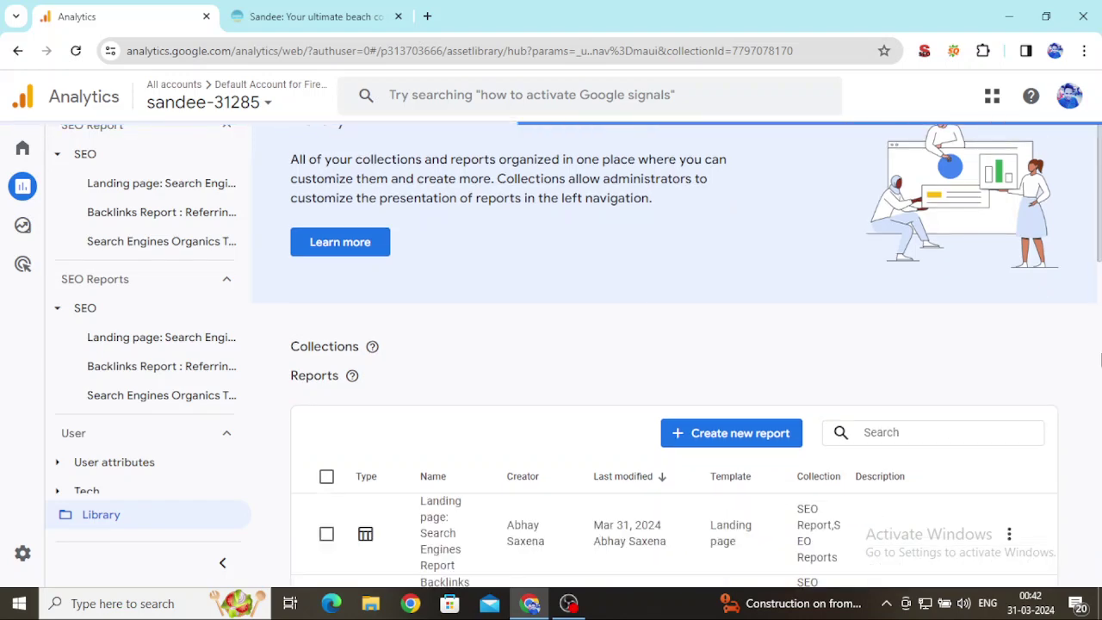
{"action": "scroll", "coordinate": [1101, 285], "scroll_direction": "down", "scroll_amount": 3}
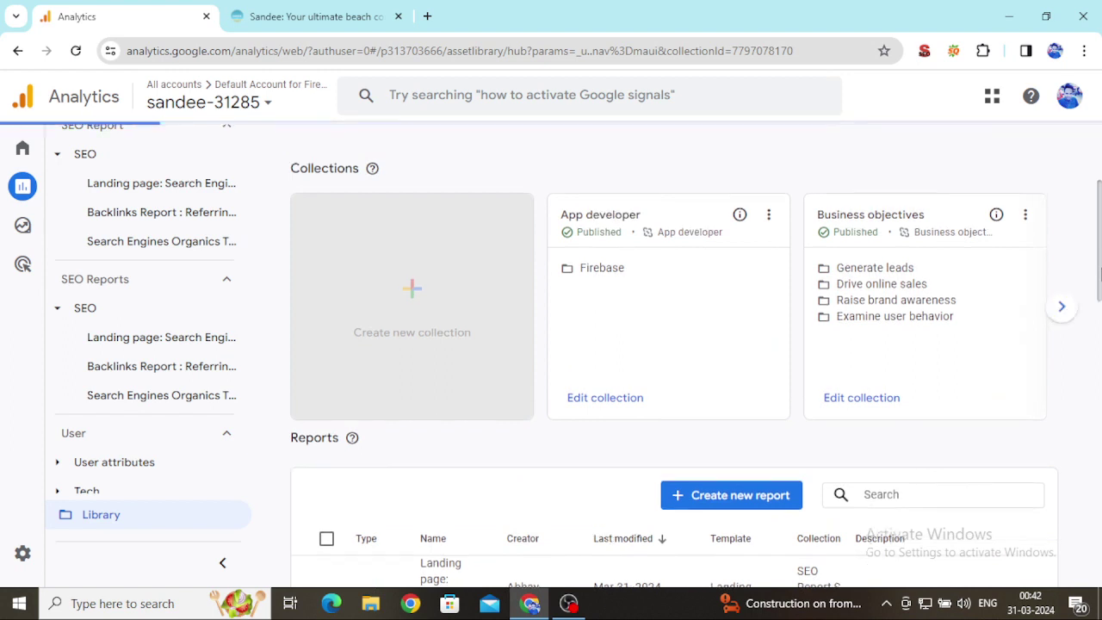
{"action": "left_click", "coordinate": [1061, 308]}
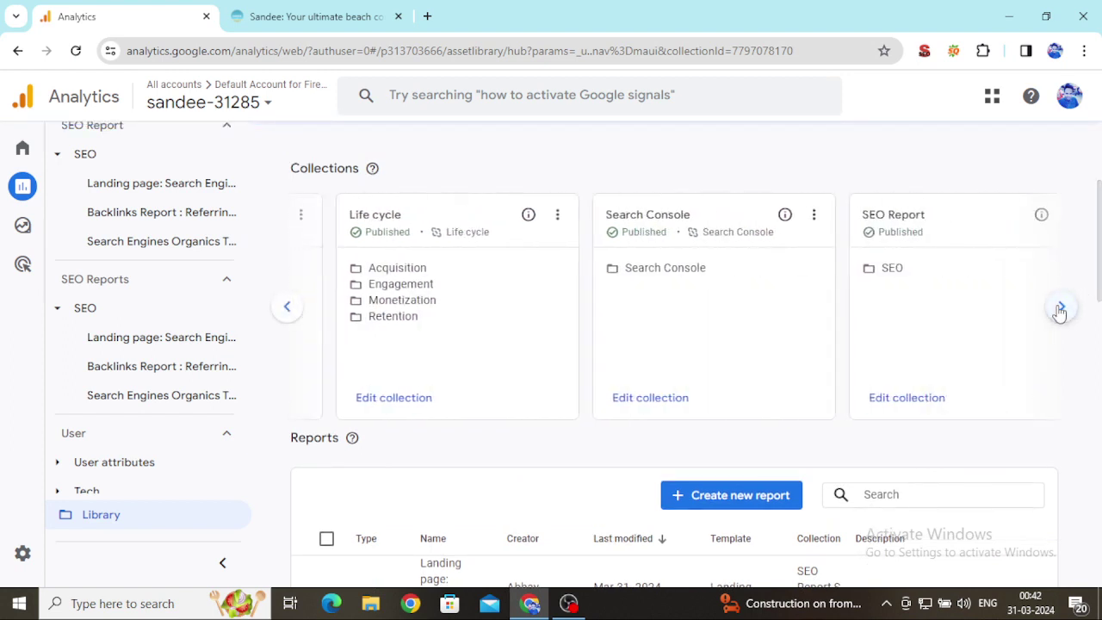
{"action": "left_click", "coordinate": [1062, 308]}
{"action": "left_click", "coordinate": [1063, 308]}
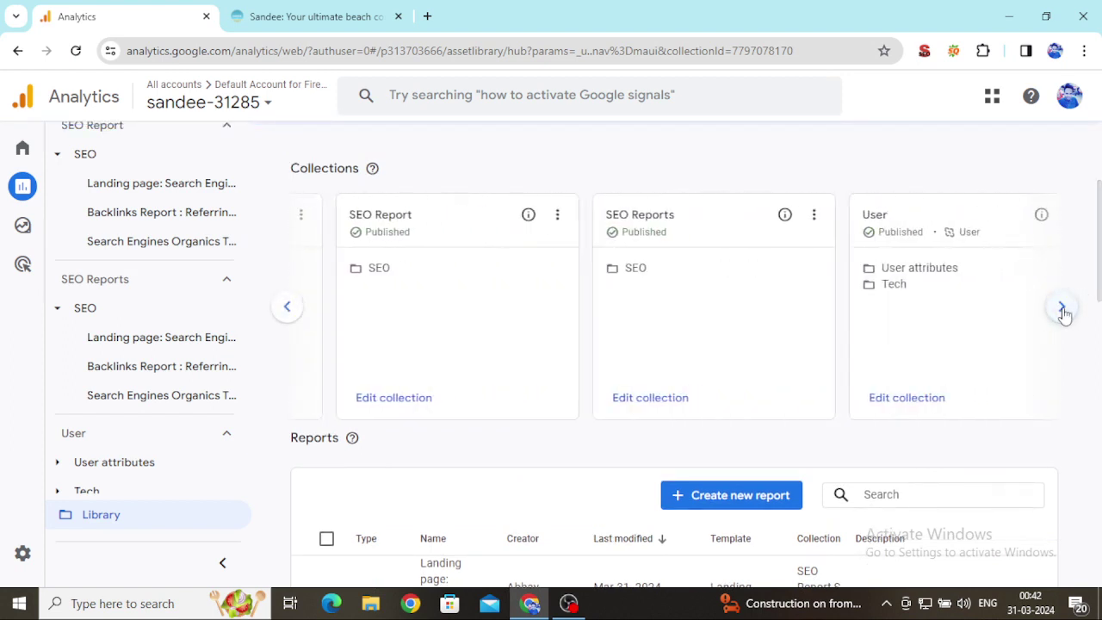
{"action": "left_click", "coordinate": [813, 217]}
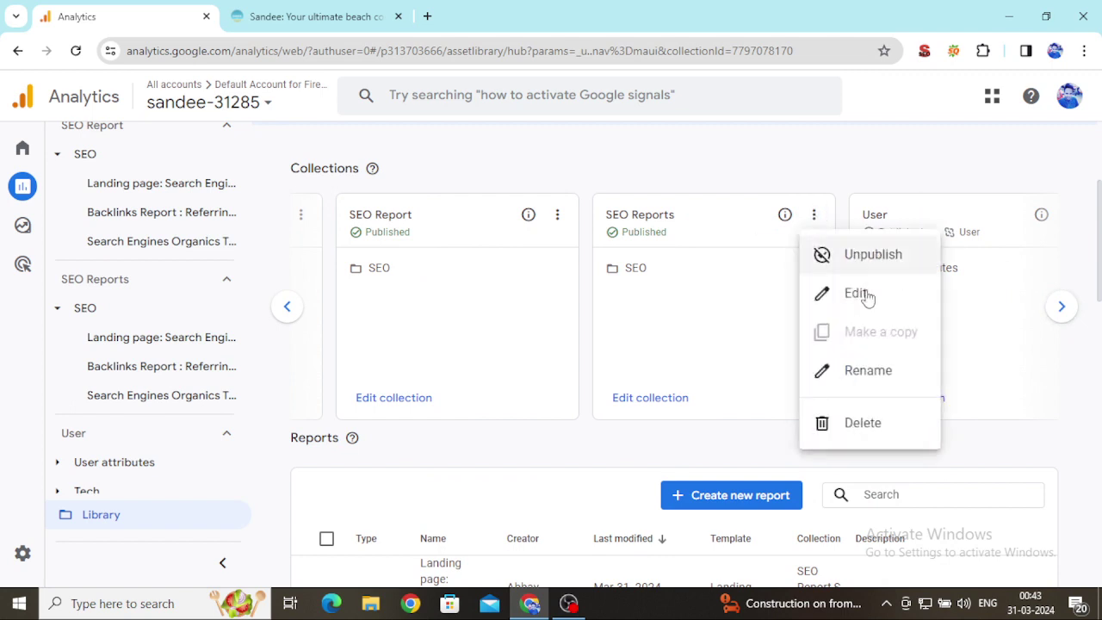
{"action": "left_click", "coordinate": [847, 423]}
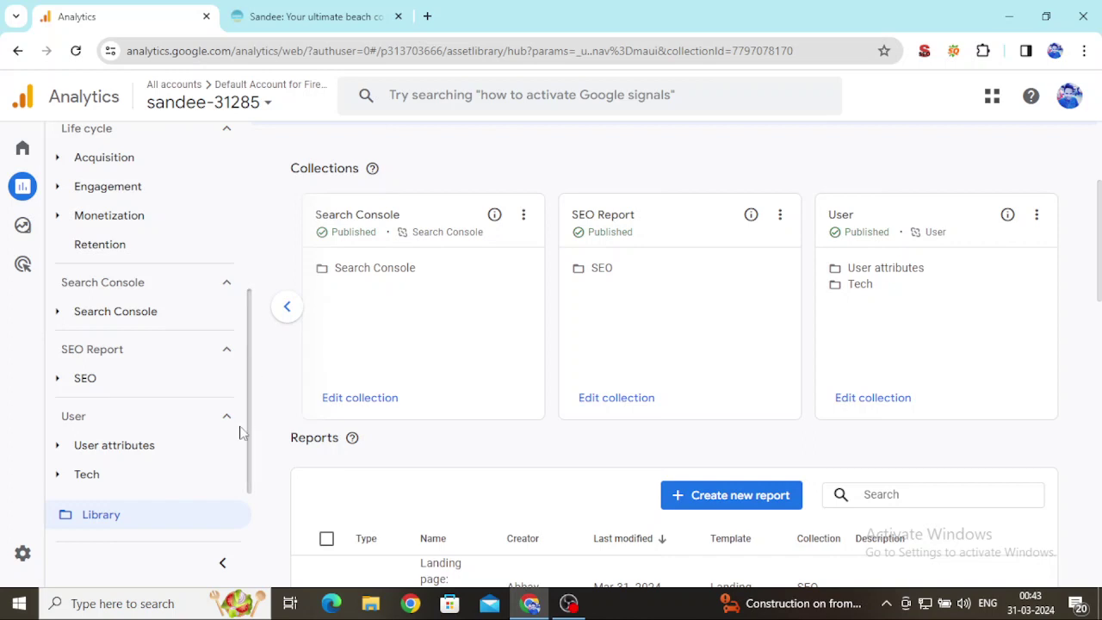
Step: Open "Backlinks Report : Referring Domians" from the SEO Report collection's SEO topic and set its table to 100 rows per page
{"action": "left_click", "coordinate": [157, 386]}
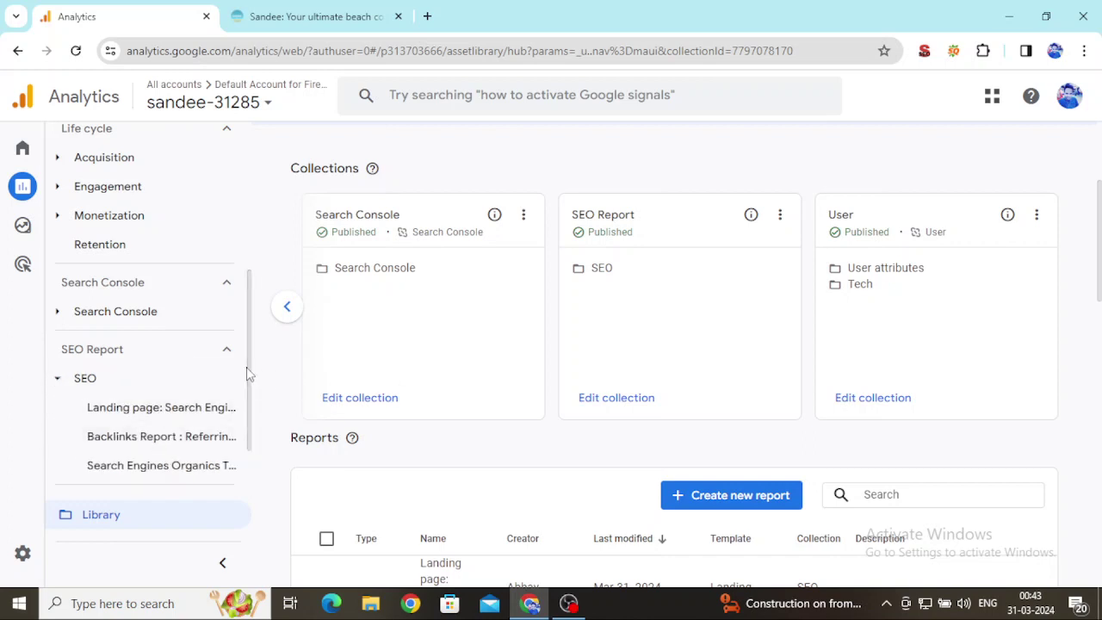
{"action": "left_click", "coordinate": [155, 439]}
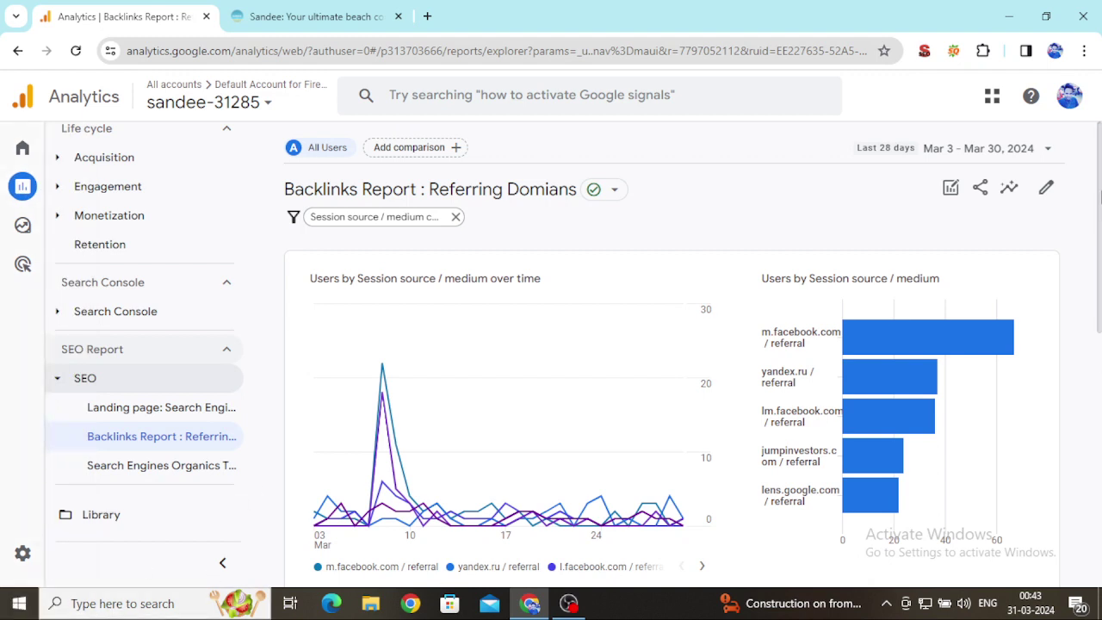
{"action": "scroll", "coordinate": [1100, 197], "scroll_direction": "down", "scroll_amount": 1}
{"action": "scroll", "coordinate": [1101, 175], "scroll_direction": "up", "scroll_amount": 1}
{"action": "left_click_drag", "start_coordinate": [1100, 223], "coordinate": [1089, 525]}
{"action": "scroll", "coordinate": [1091, 457], "scroll_direction": "up", "scroll_amount": 3}
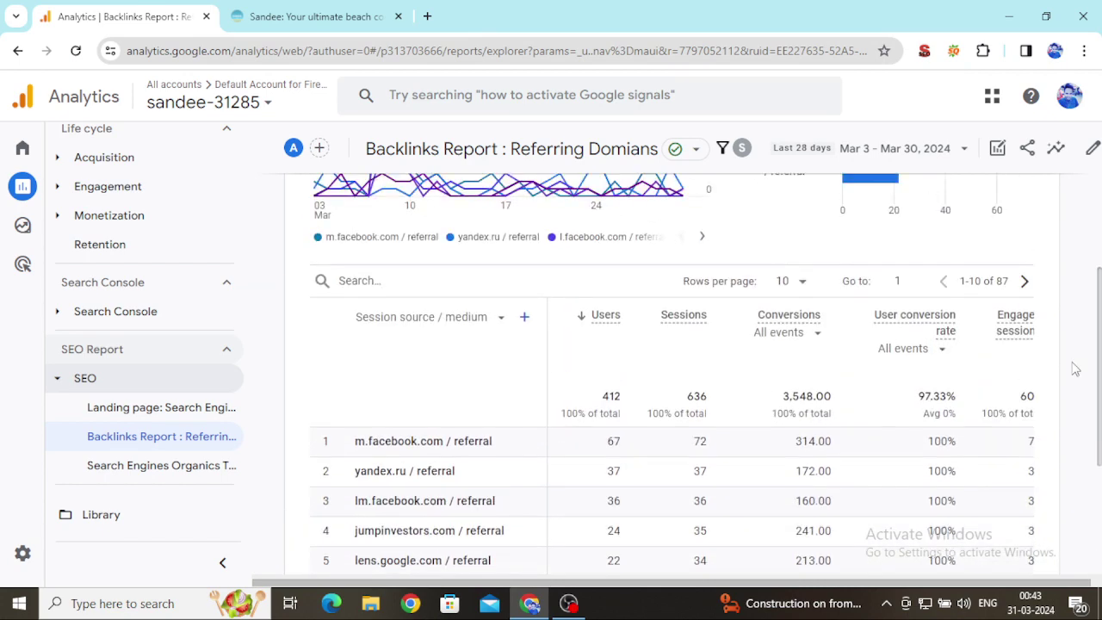
{"action": "left_click", "coordinate": [804, 284]}
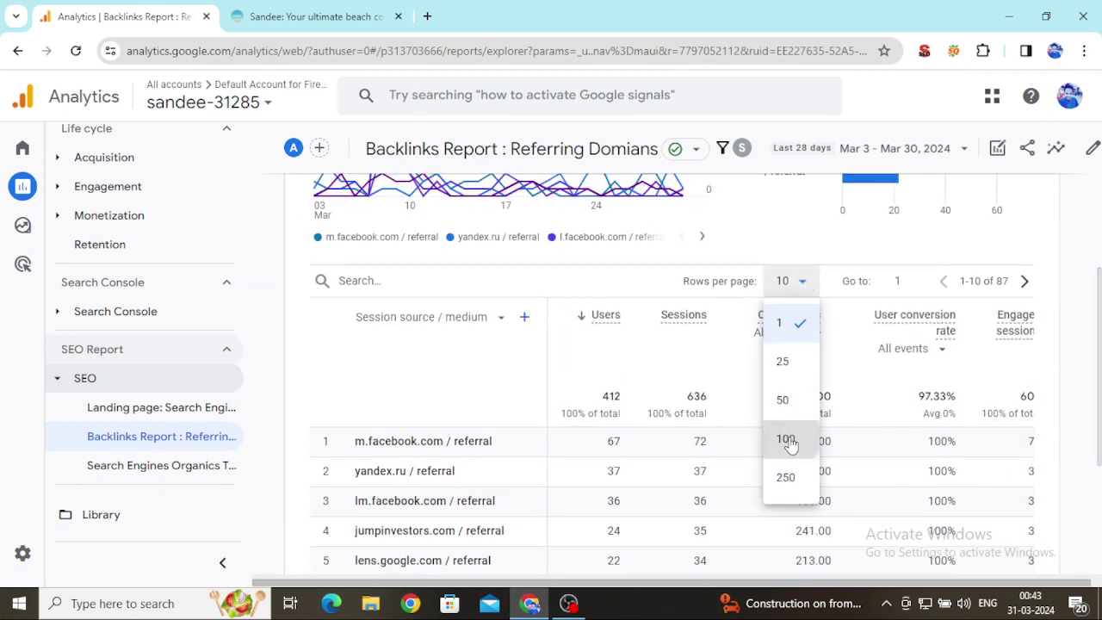
{"action": "left_click", "coordinate": [786, 441]}
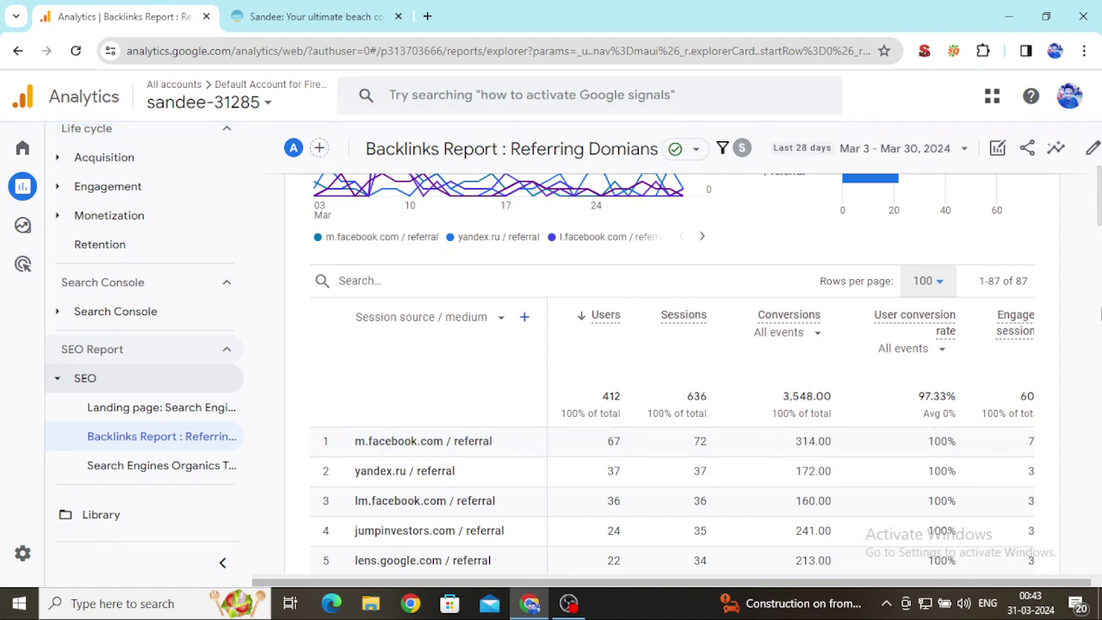
Step: Examine the referring domains in the backlinks report table and compare their users, sessions and conversions
{"action": "left_click_drag", "start_coordinate": [1099, 221], "coordinate": [1099, 392]}
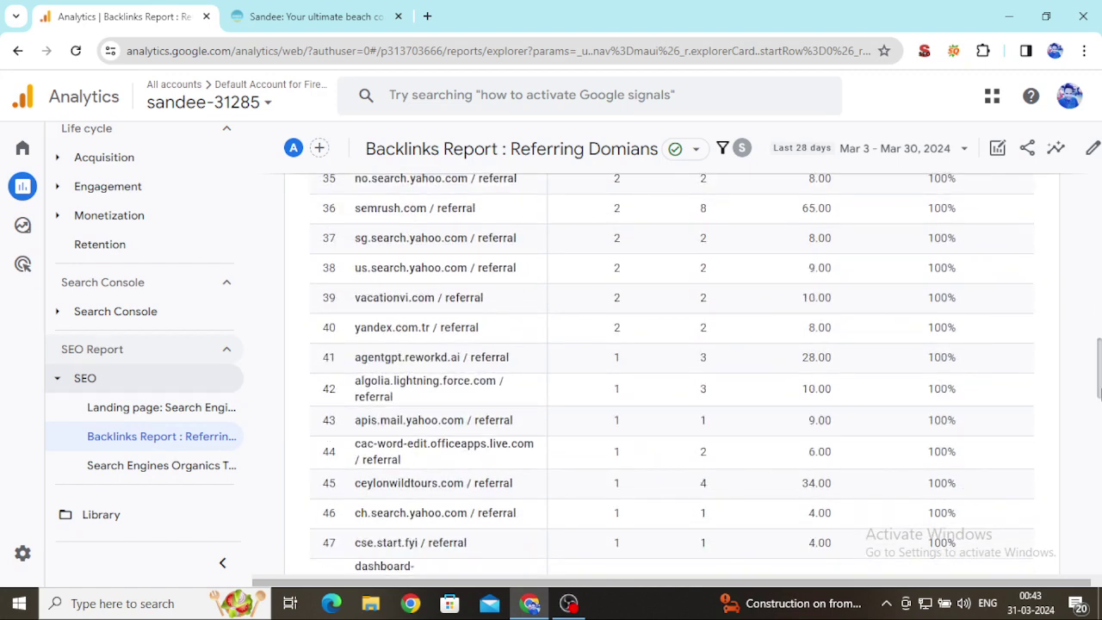
{"action": "left_click_drag", "start_coordinate": [1099, 391], "coordinate": [1096, 247]}
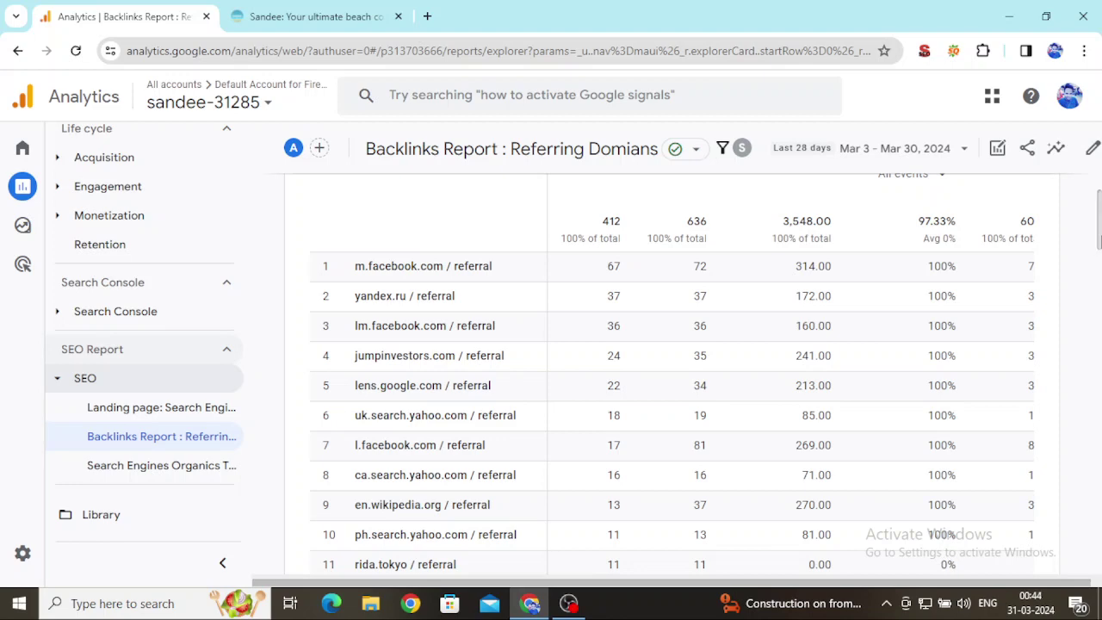
{"action": "mouse_move", "coordinate": [1097, 236]}
{"action": "left_mouse_down"}
{"action": "mouse_move", "coordinate": [1097, 207]}
{"action": "mouse_move", "coordinate": [1098, 286]}
{"action": "mouse_move", "coordinate": [1099, 231]}
{"action": "left_mouse_up"}
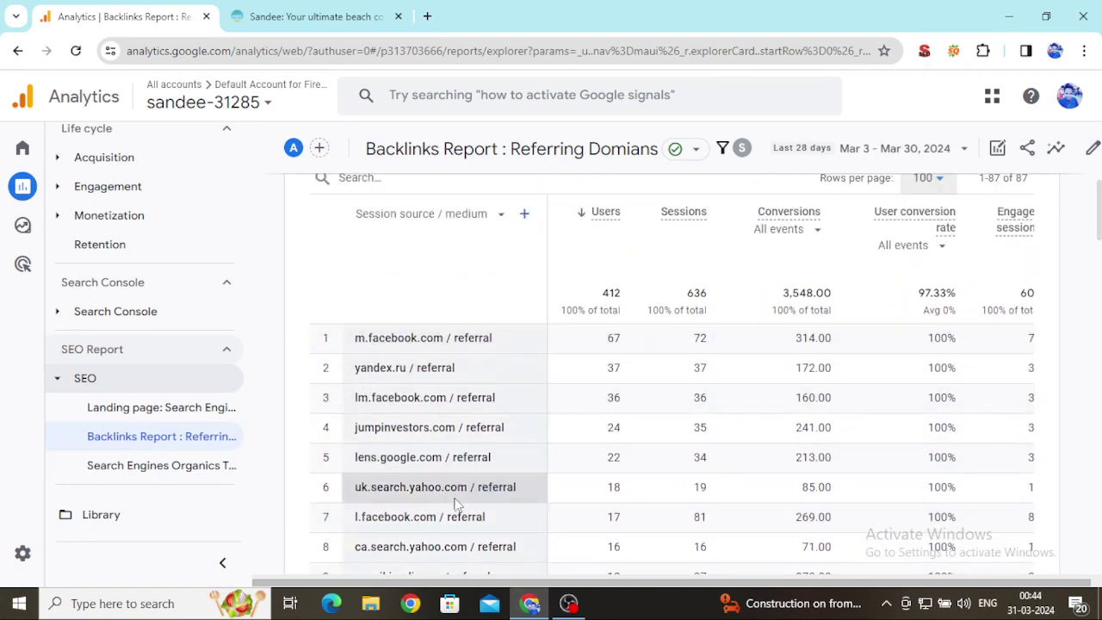
{"action": "mouse_move", "coordinate": [1097, 196]}
{"action": "left_mouse_down"}
{"action": "mouse_move", "coordinate": [1097, 417]}
{"action": "mouse_move", "coordinate": [1083, 210]}
{"action": "left_mouse_up"}
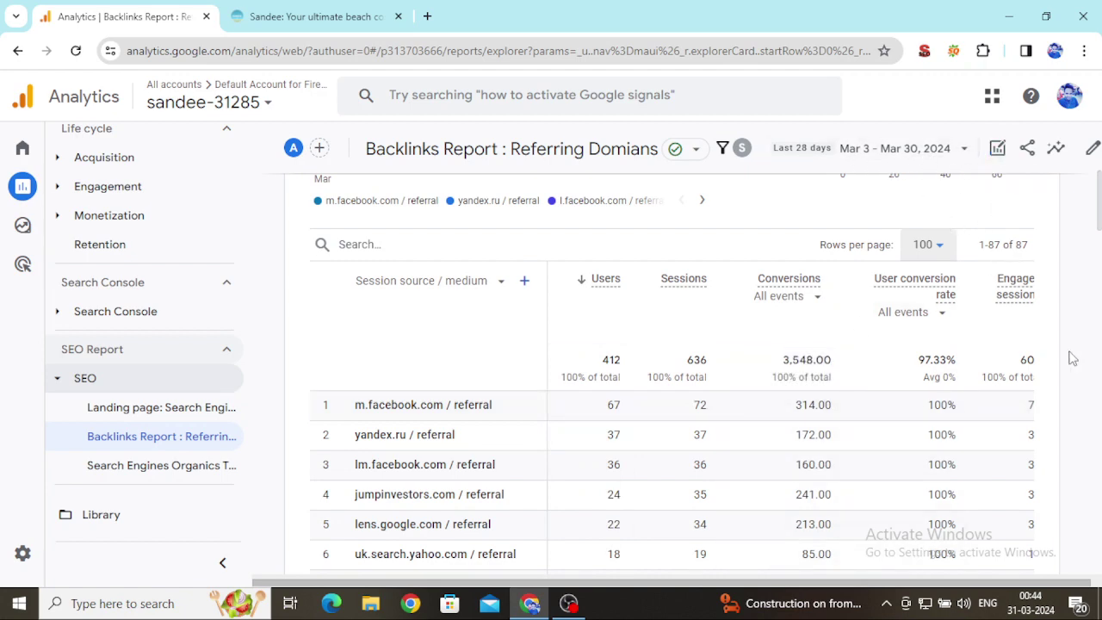
{"action": "left_click_drag", "start_coordinate": [1097, 222], "coordinate": [1098, 261]}
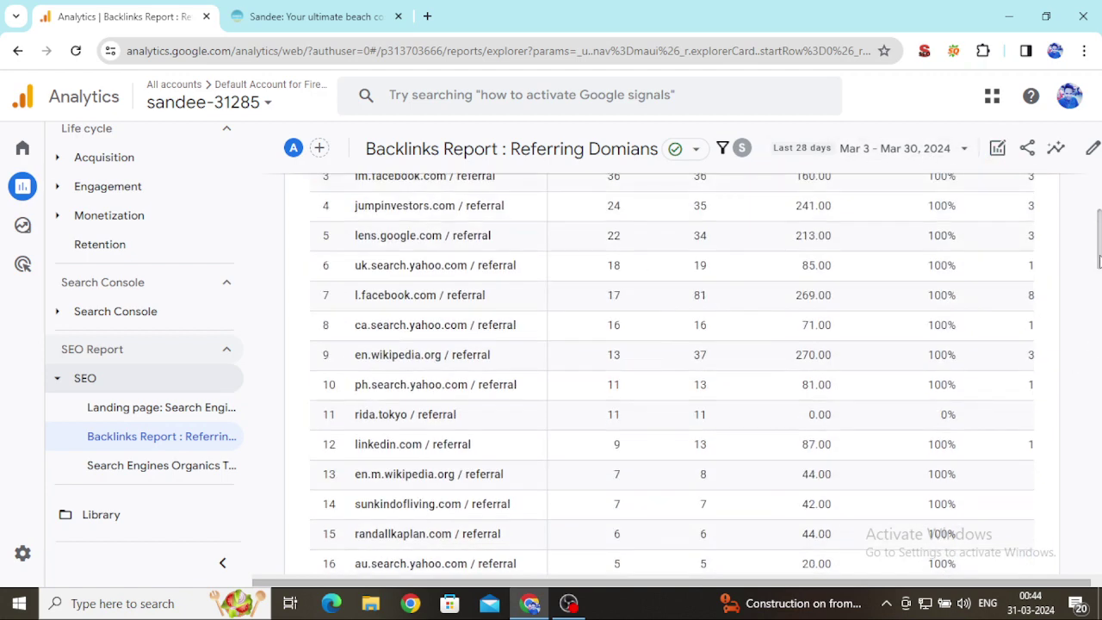
Step: Open the "Landing page: Search Engines Report" and the "Search Engines Organics Traffic : Session source / medium" report and review their charts
{"action": "left_click", "coordinate": [181, 419]}
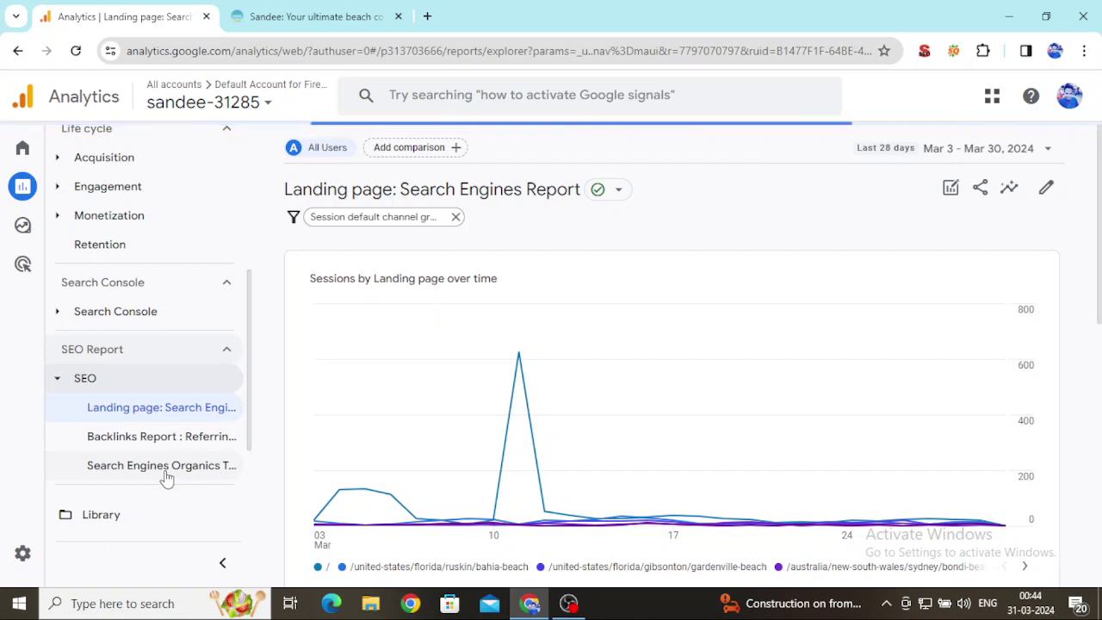
{"action": "left_click", "coordinate": [172, 469]}
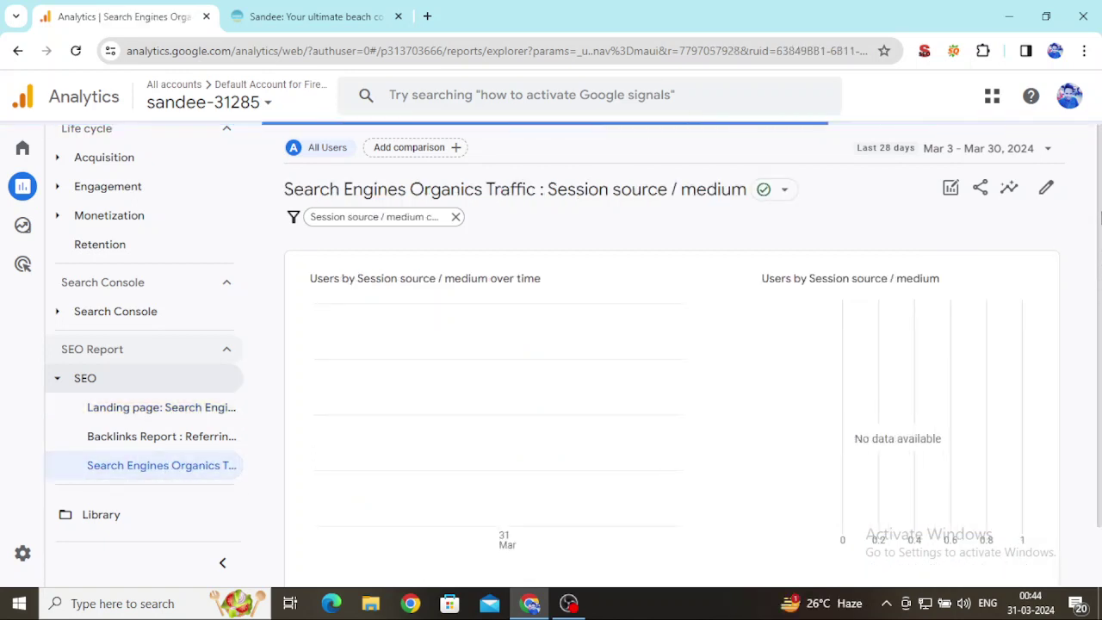
{"action": "left_click_drag", "start_coordinate": [1100, 227], "coordinate": [1100, 133]}
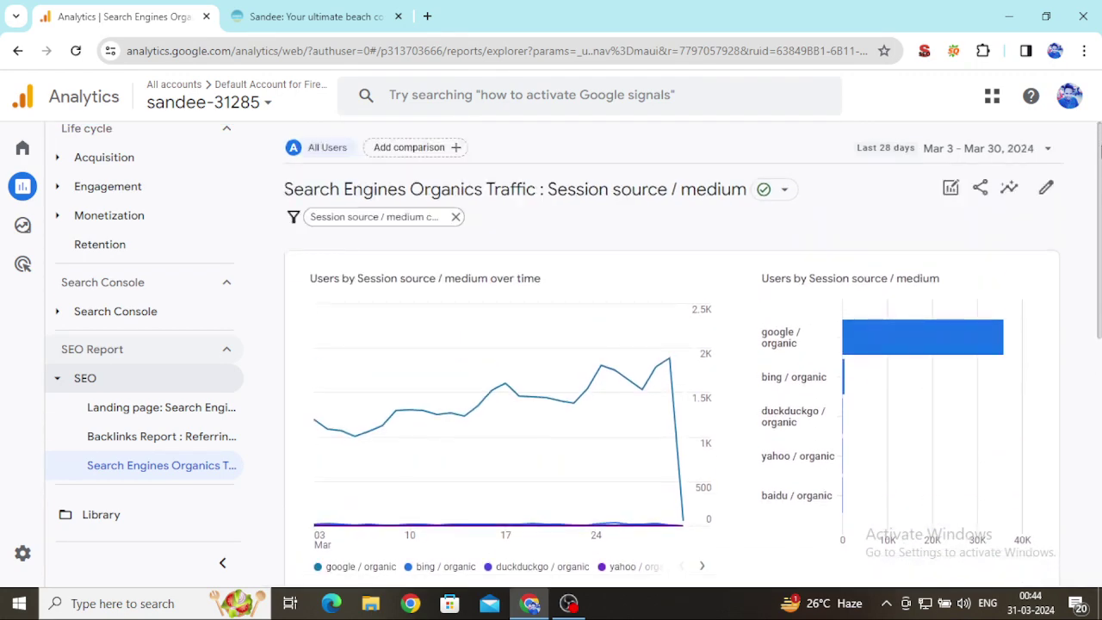